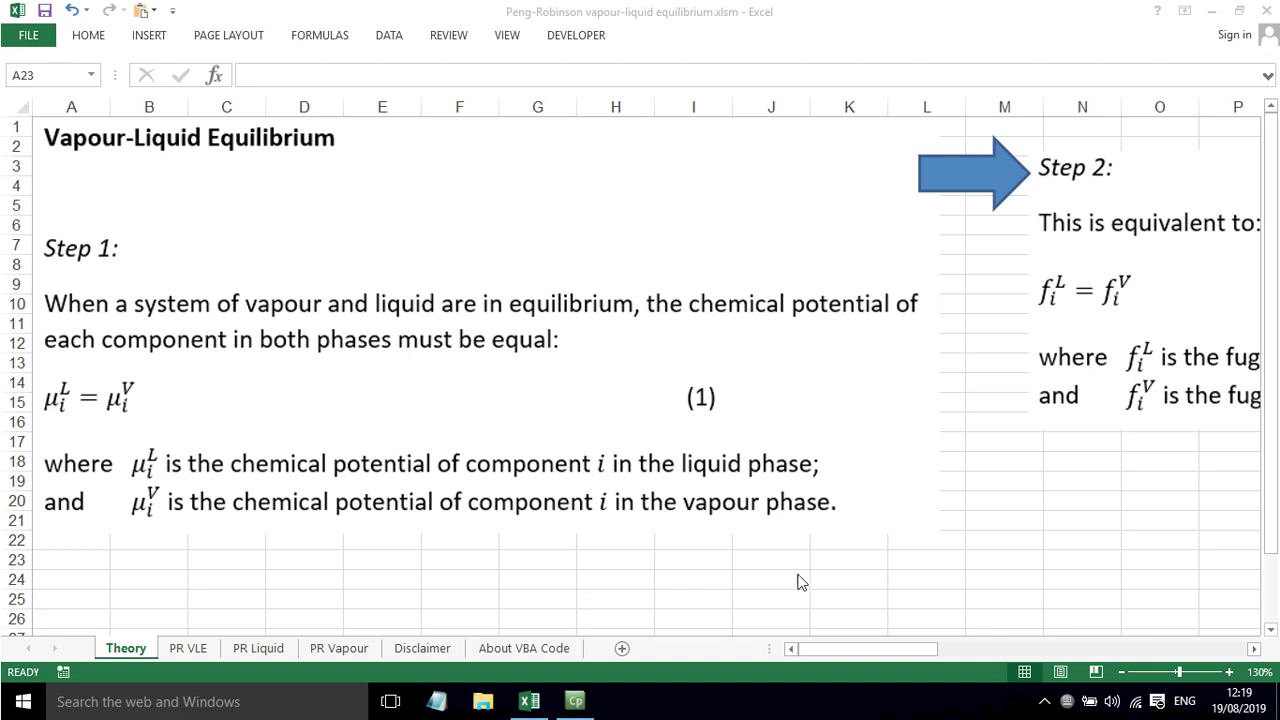
- Review the vapour-liquid equilibrium derivation on the Theory sheet from Step 1 through Step 5
left_click_drag(853, 645, 979, 655)
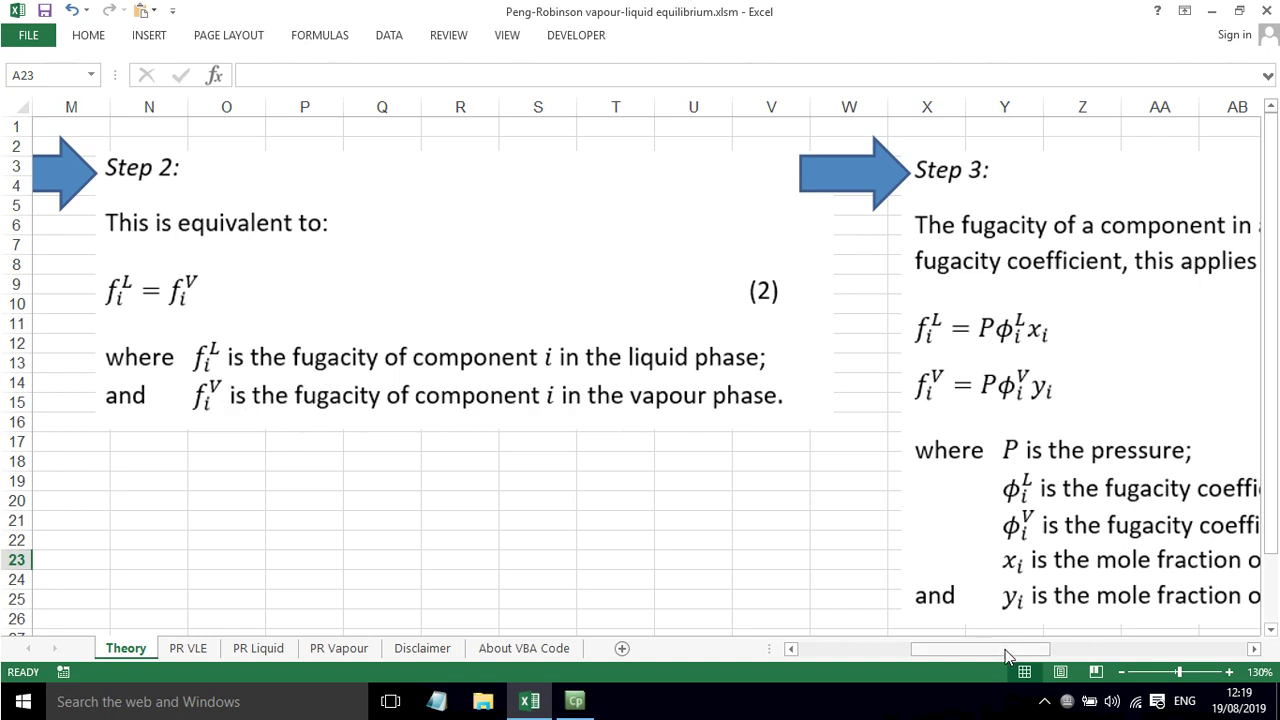
left_click_drag(1008, 656, 1101, 647)
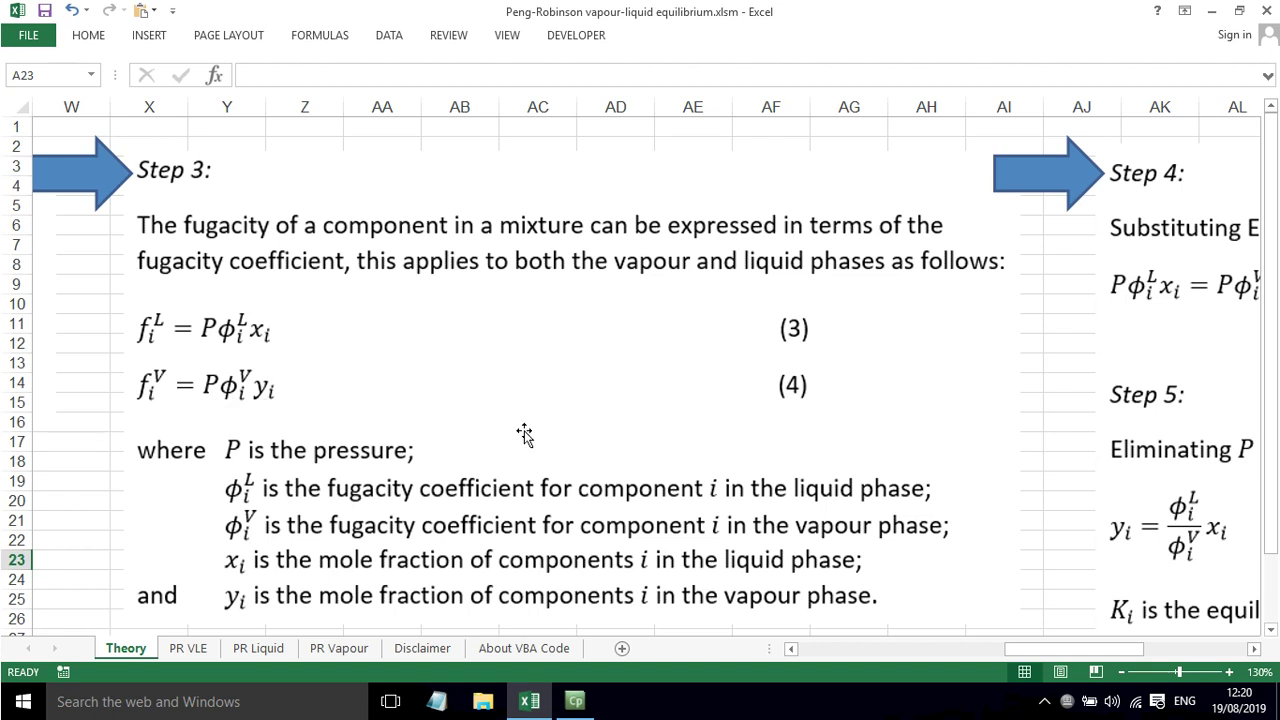
left_click(1038, 655)
left_click_drag(1038, 655, 1137, 647)
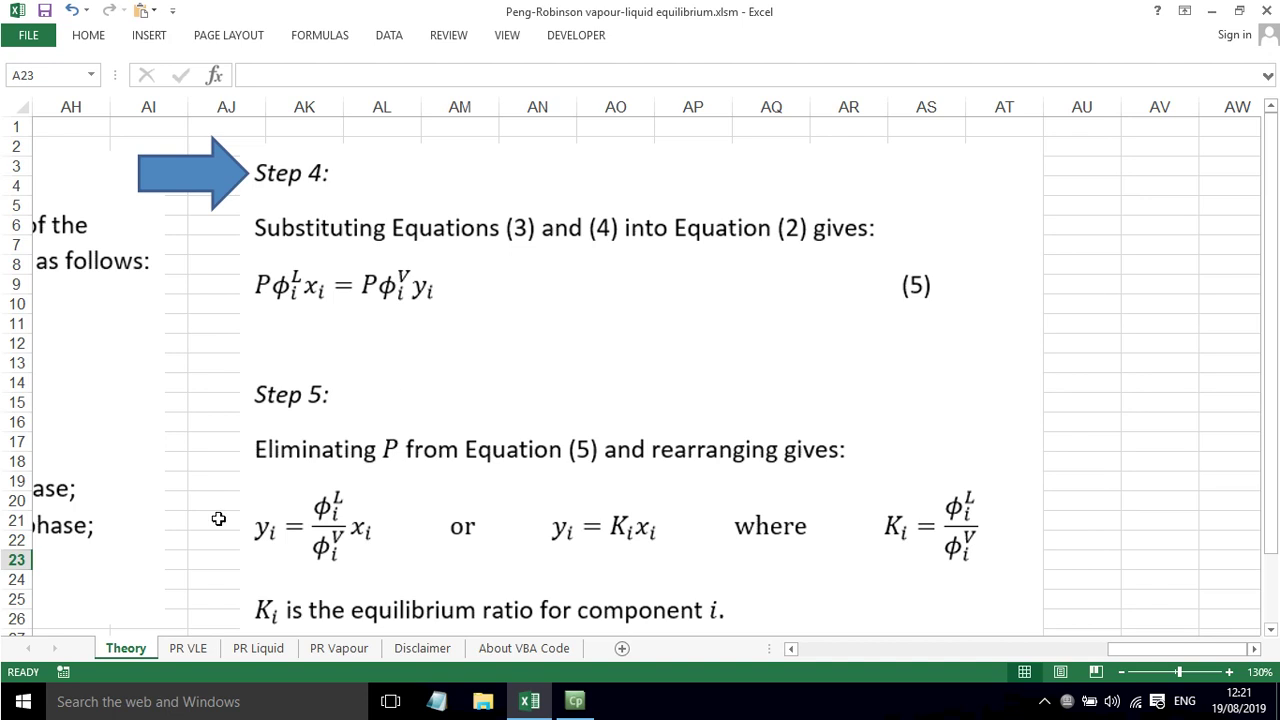
- On the PR VLE sheet, examine the liquid mole fractions of the three components and the temperature and pressure inputs
left_click(180, 648)
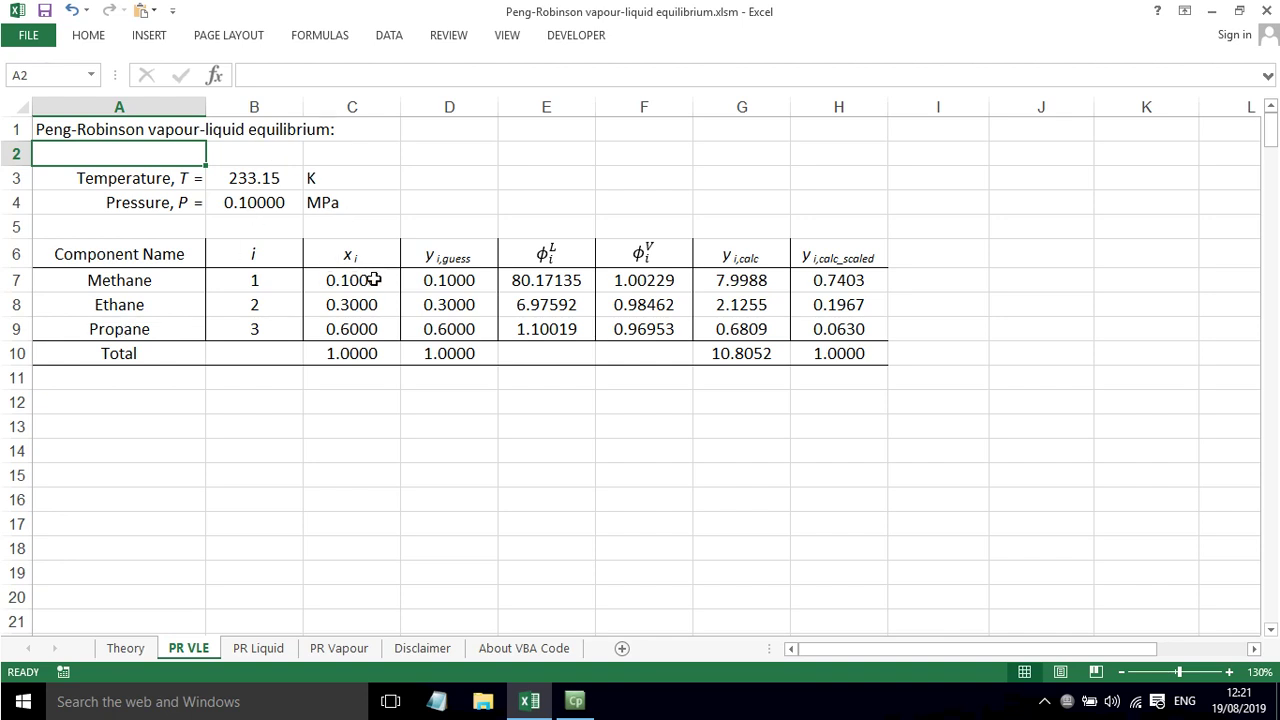
left_click_drag(371, 280, 369, 326)
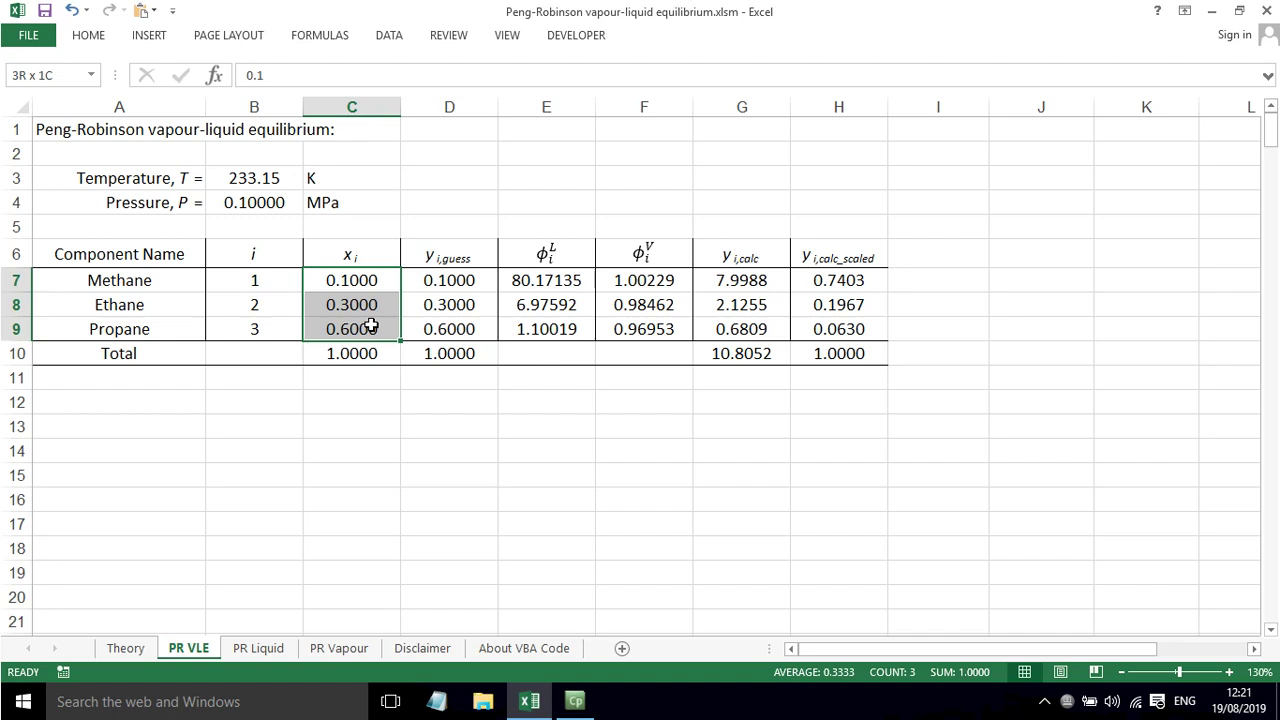
left_click(362, 283)
left_click(356, 306)
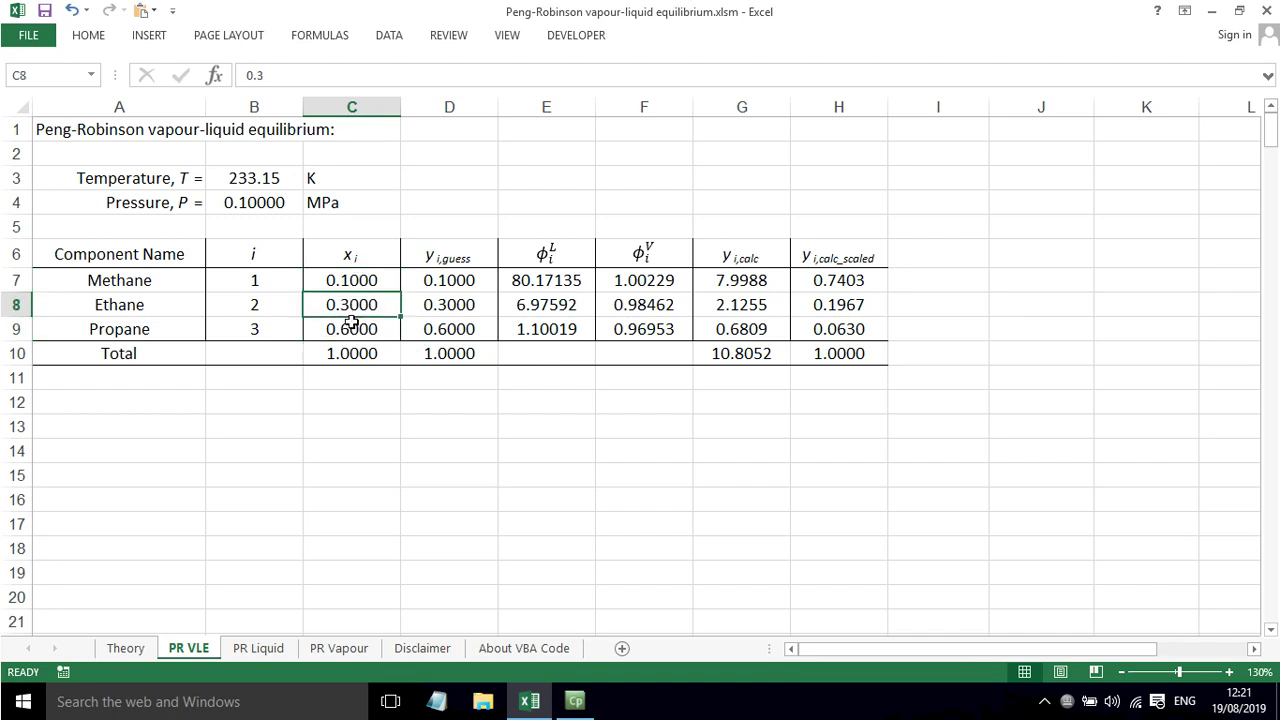
left_click(350, 328)
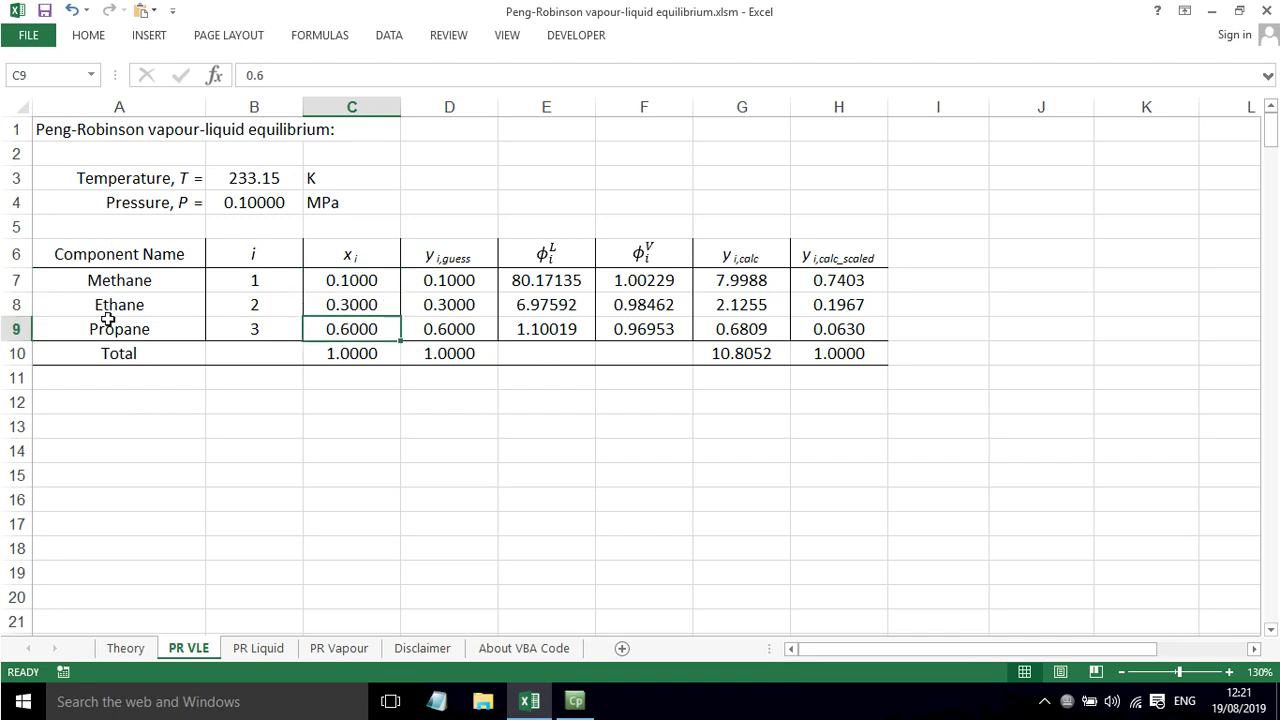
left_click(252, 176)
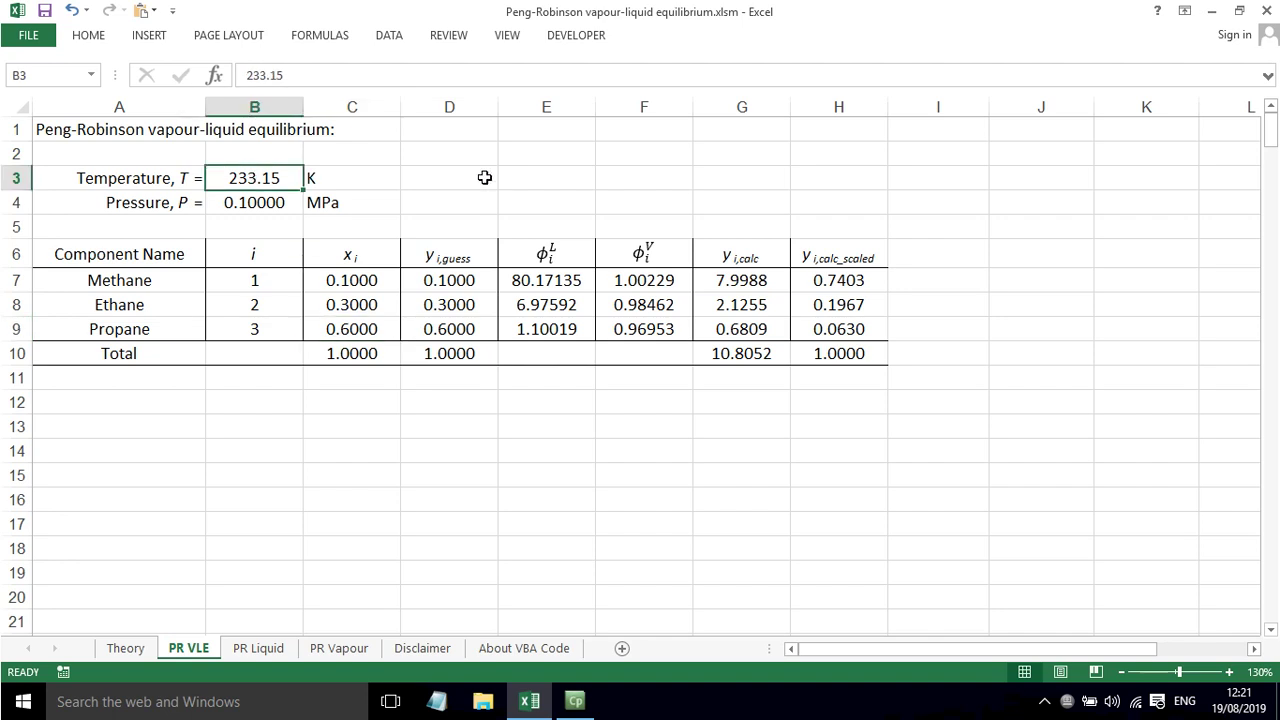
left_click(263, 203)
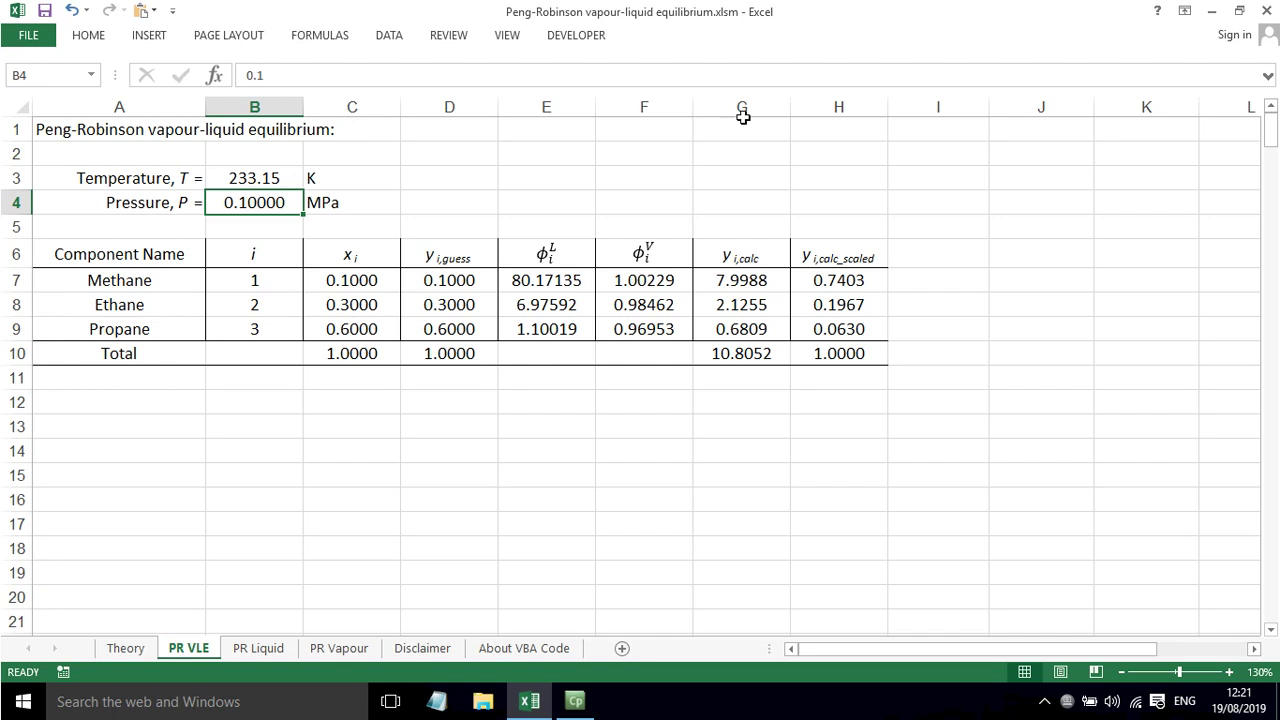
- Examine the guessed vapour mole fractions of methane, ethane and propane, and the neighbouring liquid fugacity coefficient column
left_click_drag(455, 283, 450, 329)
left_click(446, 282)
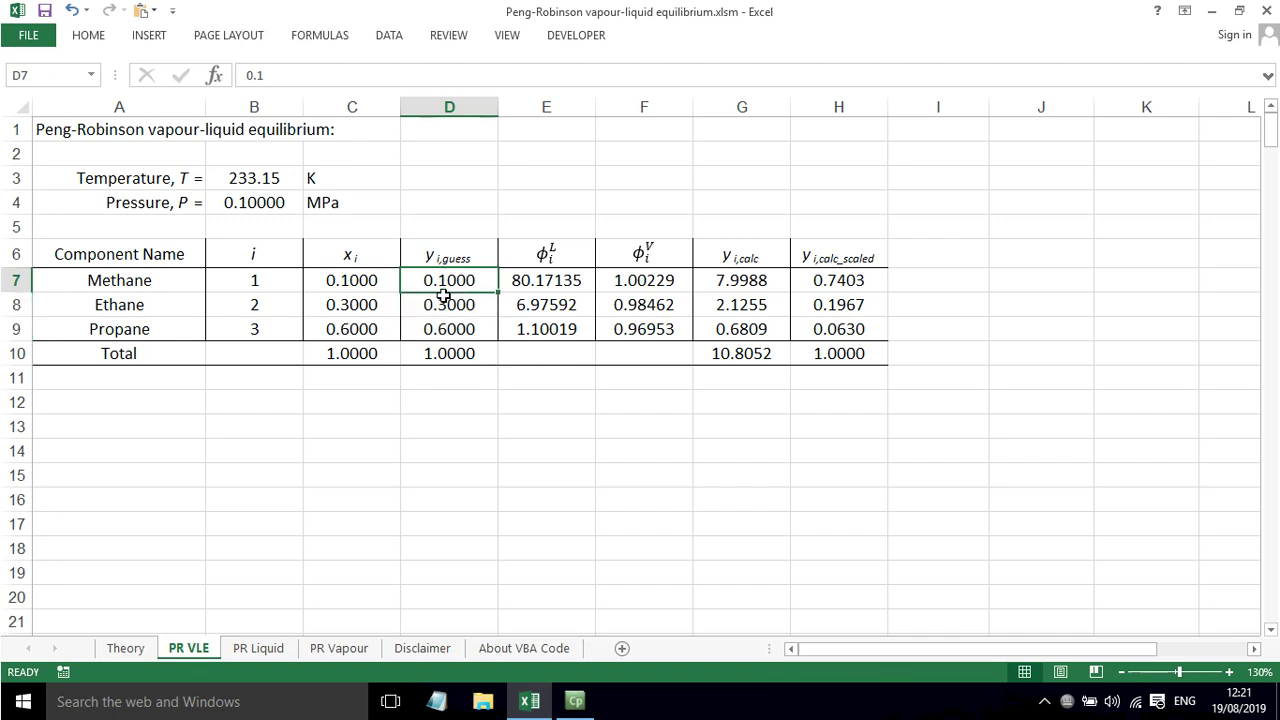
left_click(443, 302)
left_click(441, 325)
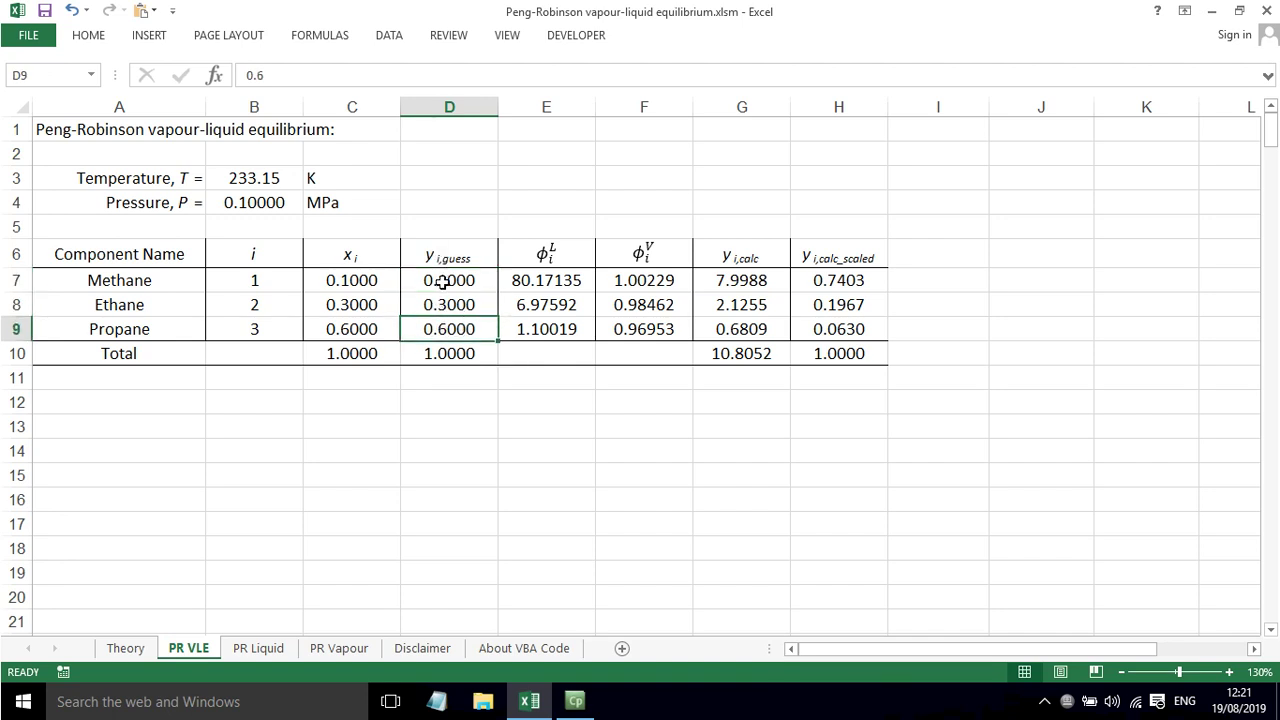
left_click(443, 282)
left_click(457, 302)
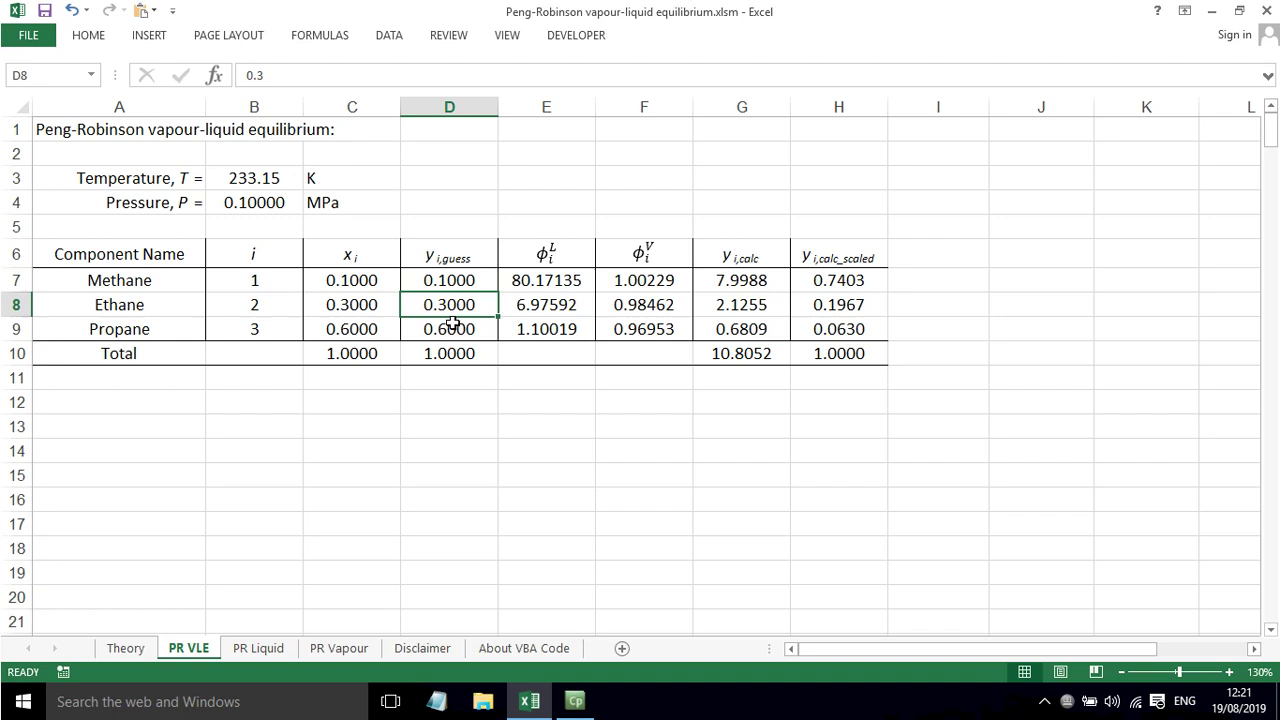
left_click(453, 322)
left_click(449, 281)
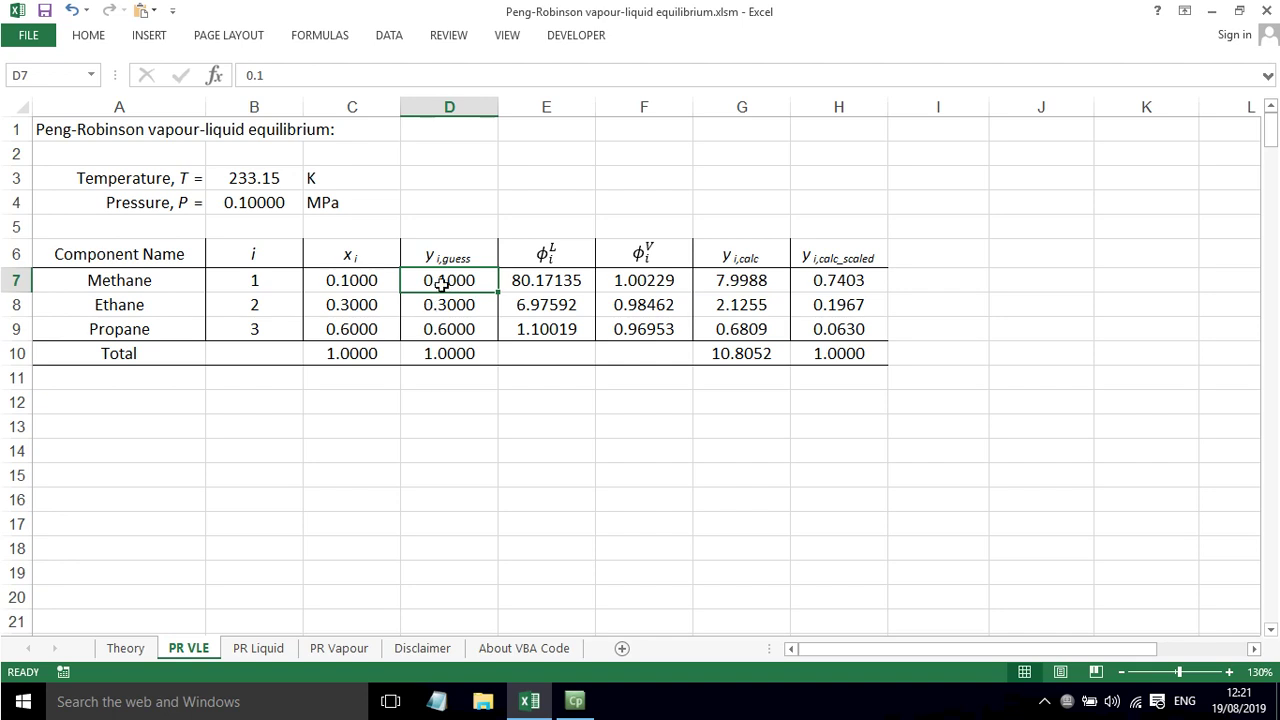
left_click(446, 227)
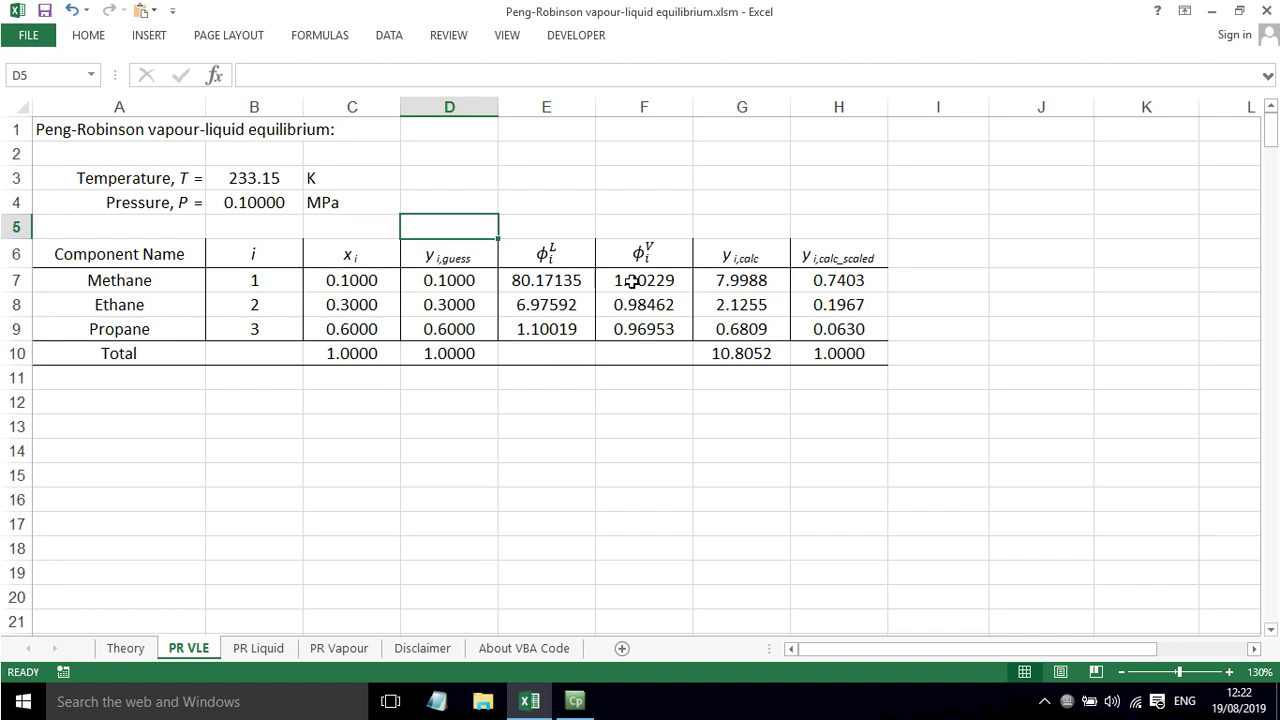
left_click(561, 222)
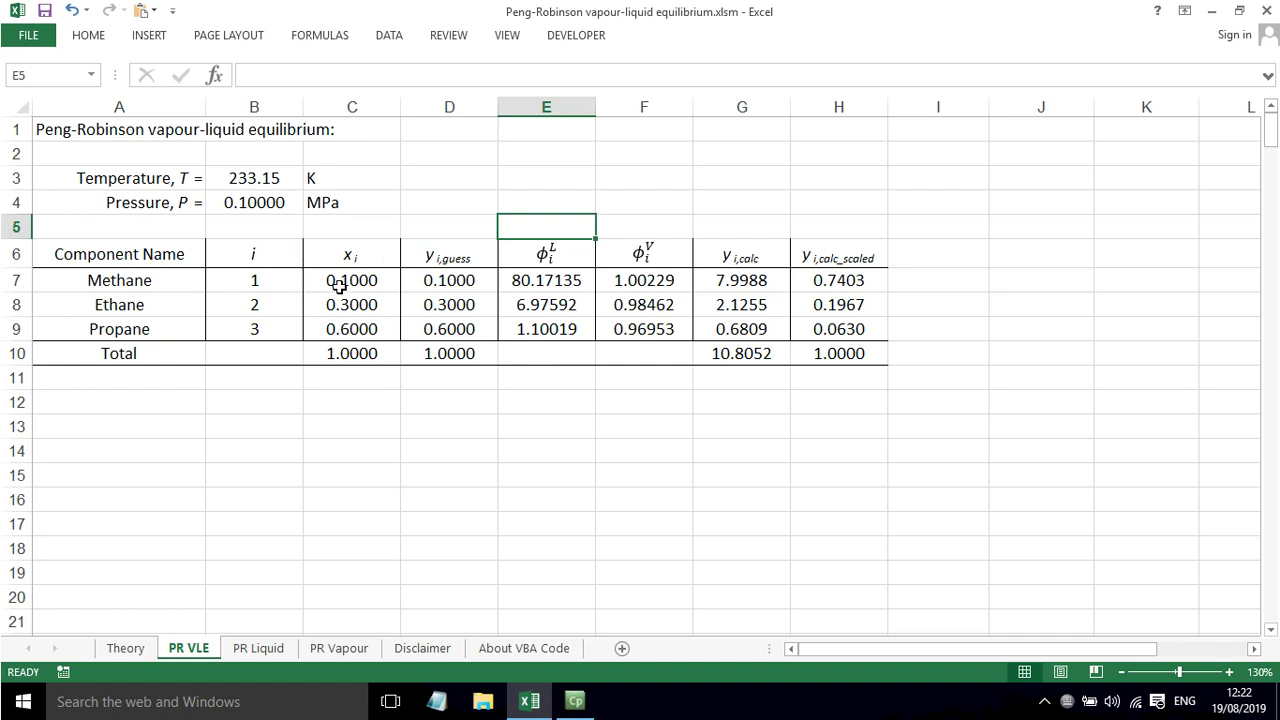
- On the PR Liquid sheet, inspect the liquid-phase fugacity coefficient formulas for all three components in the cubic equation's roots table
left_click(258, 648)
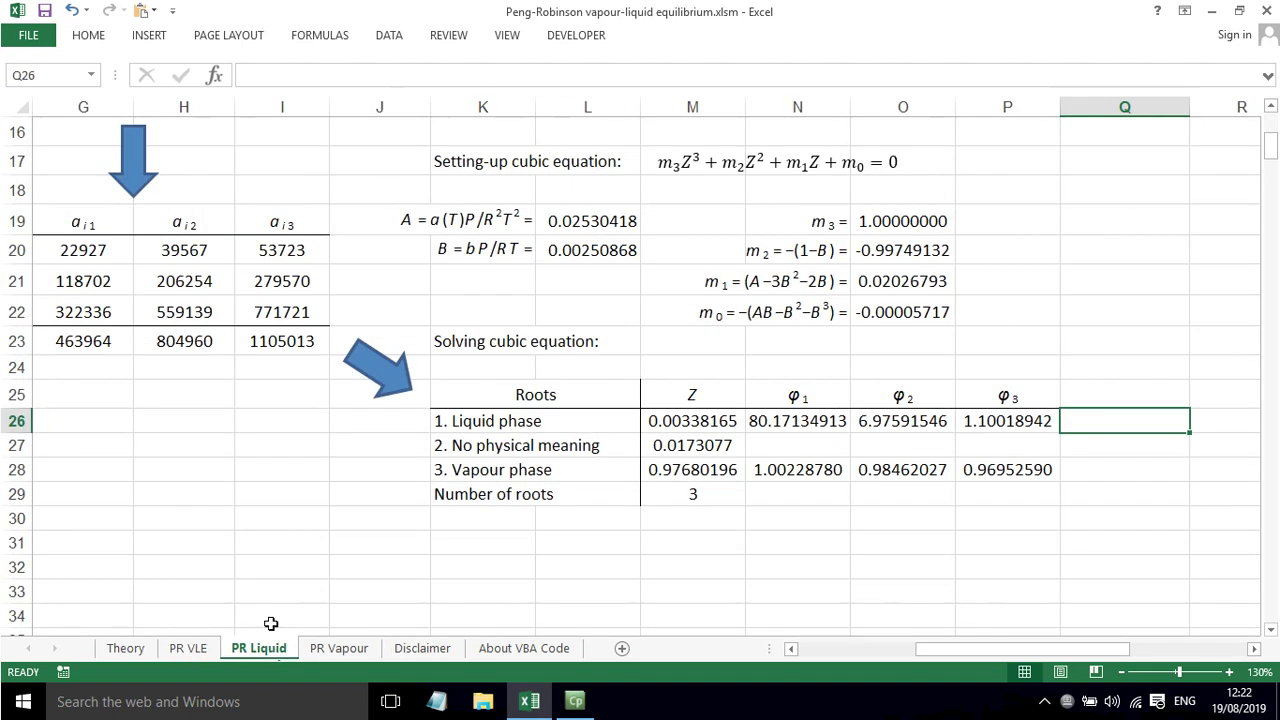
left_click_drag(1023, 649, 772, 607)
scroll(630, 455, "up", 5)
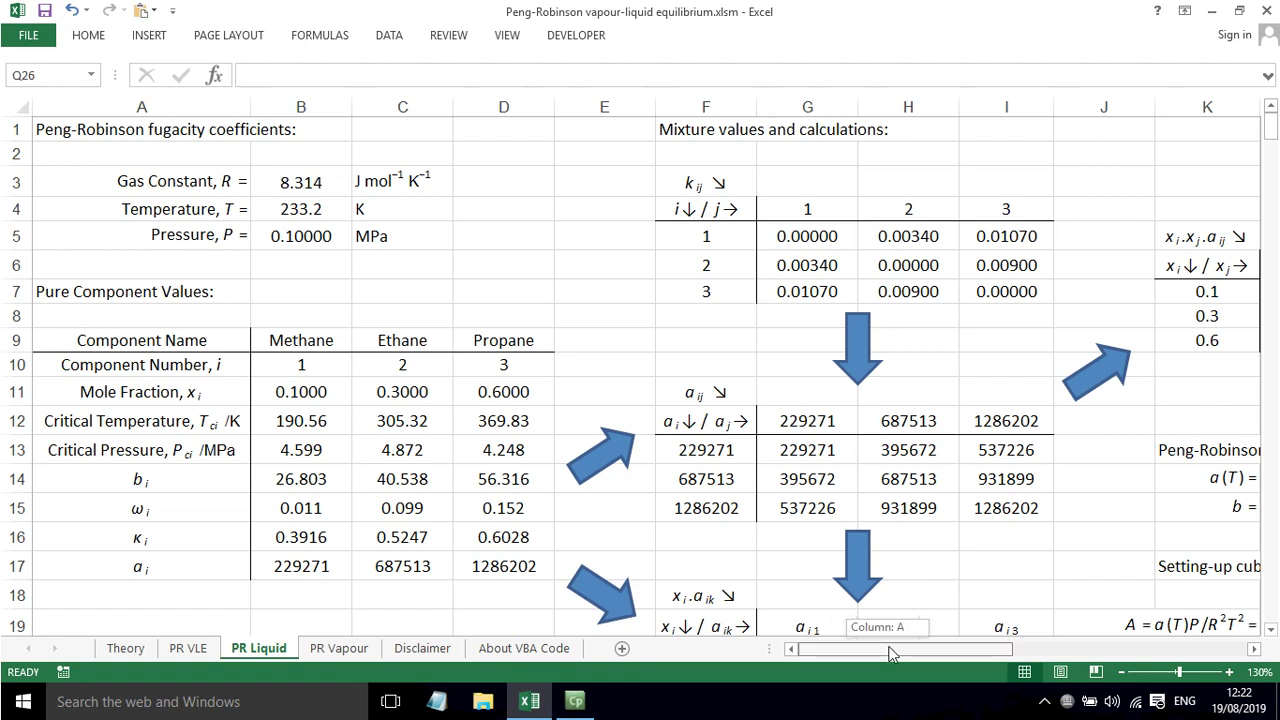
left_click_drag(893, 652, 984, 651)
scroll(1005, 469, "down", 5)
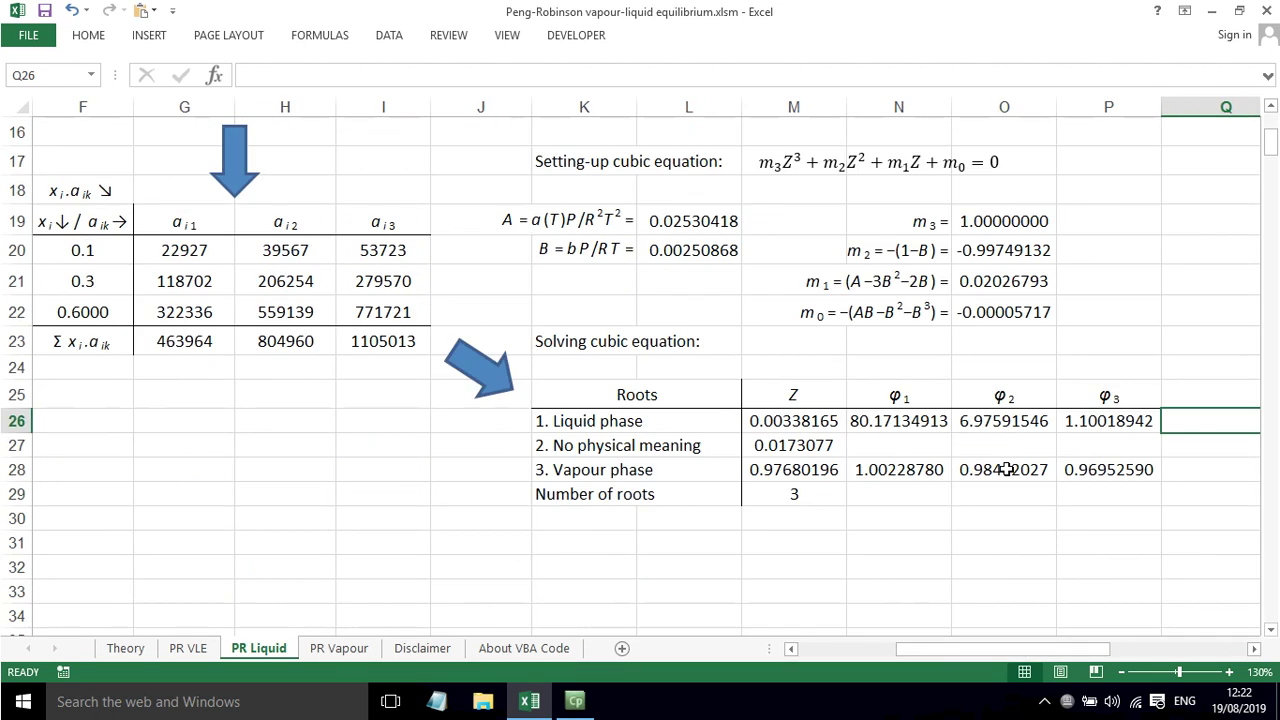
scroll(1005, 469, "down", 1)
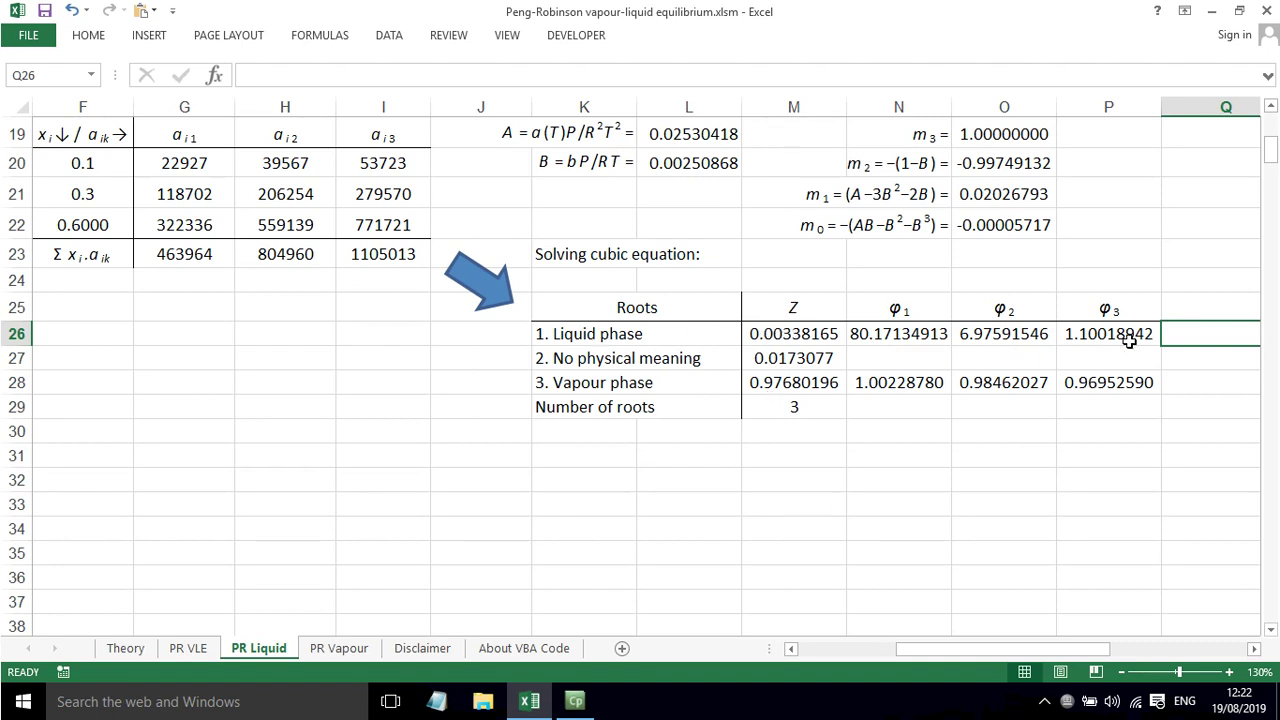
left_click(915, 334)
left_click(985, 335)
left_click(1090, 338)
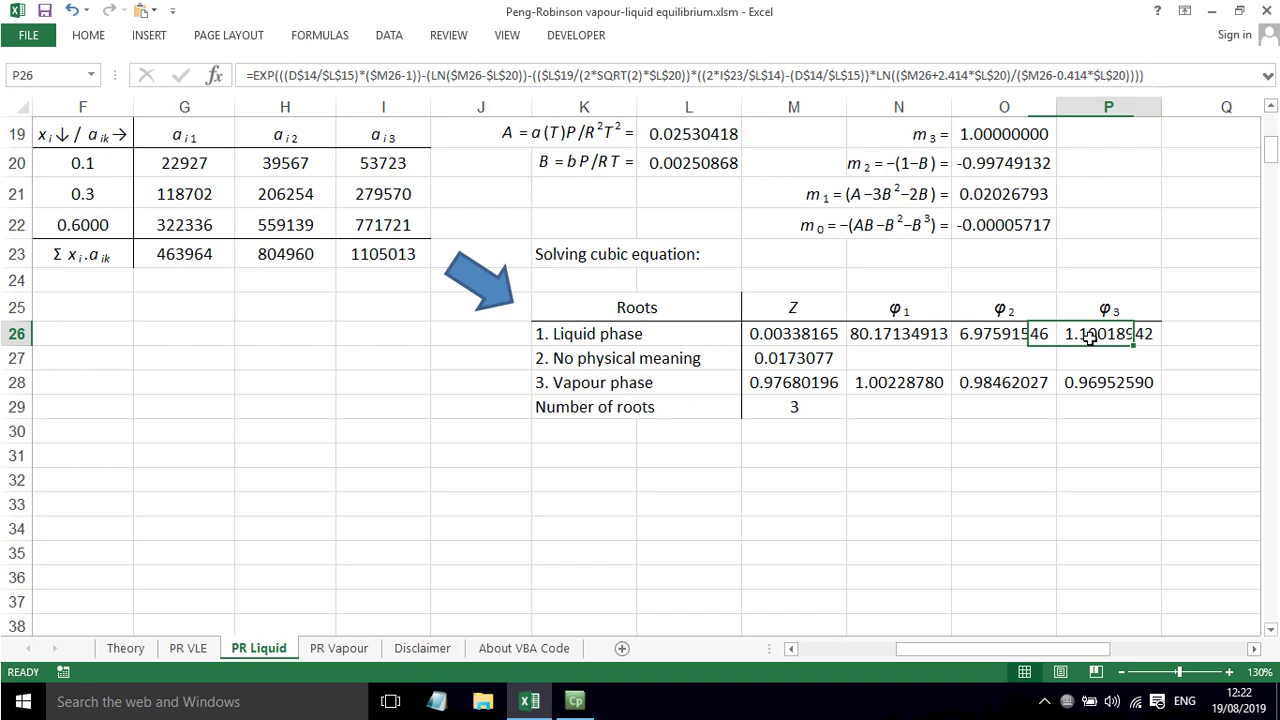
left_click(875, 326)
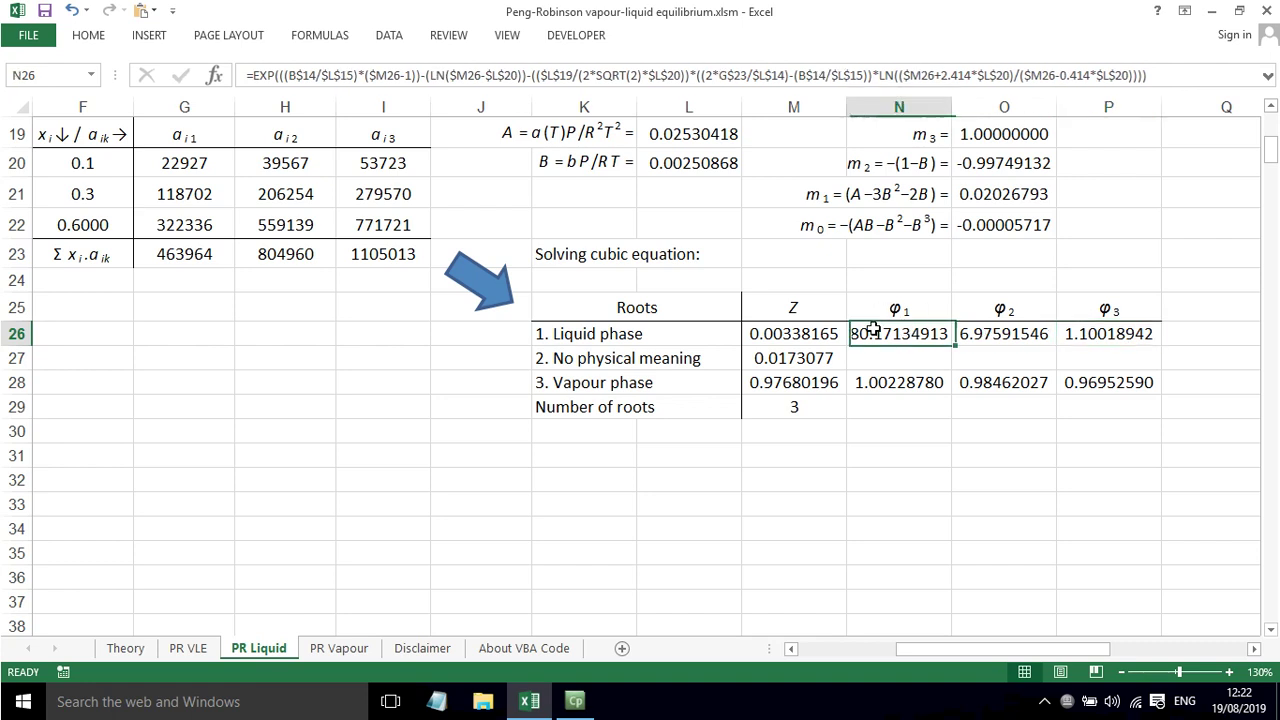
- On the PR VLE sheet, inspect the TRANSPOSE formula behind methane's liquid fugacity coefficient in E7 and keep it as an array formula
left_click(189, 648)
left_click(546, 282)
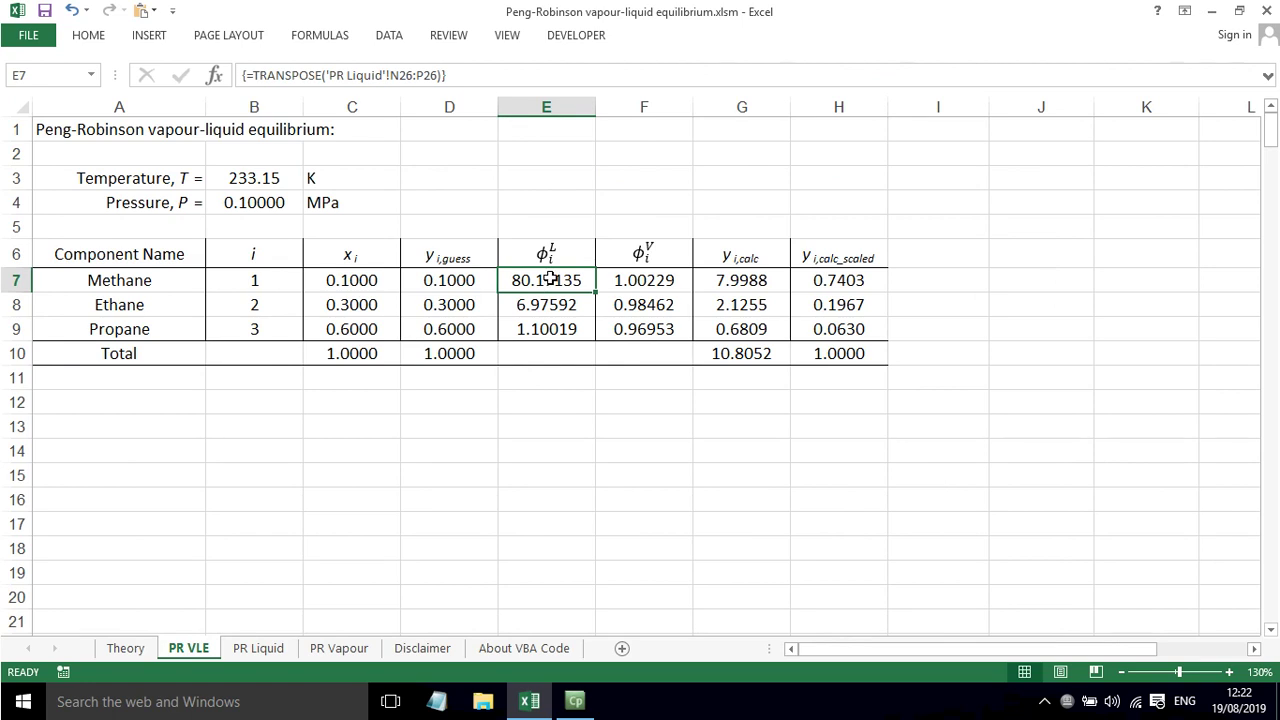
double_click(533, 277)
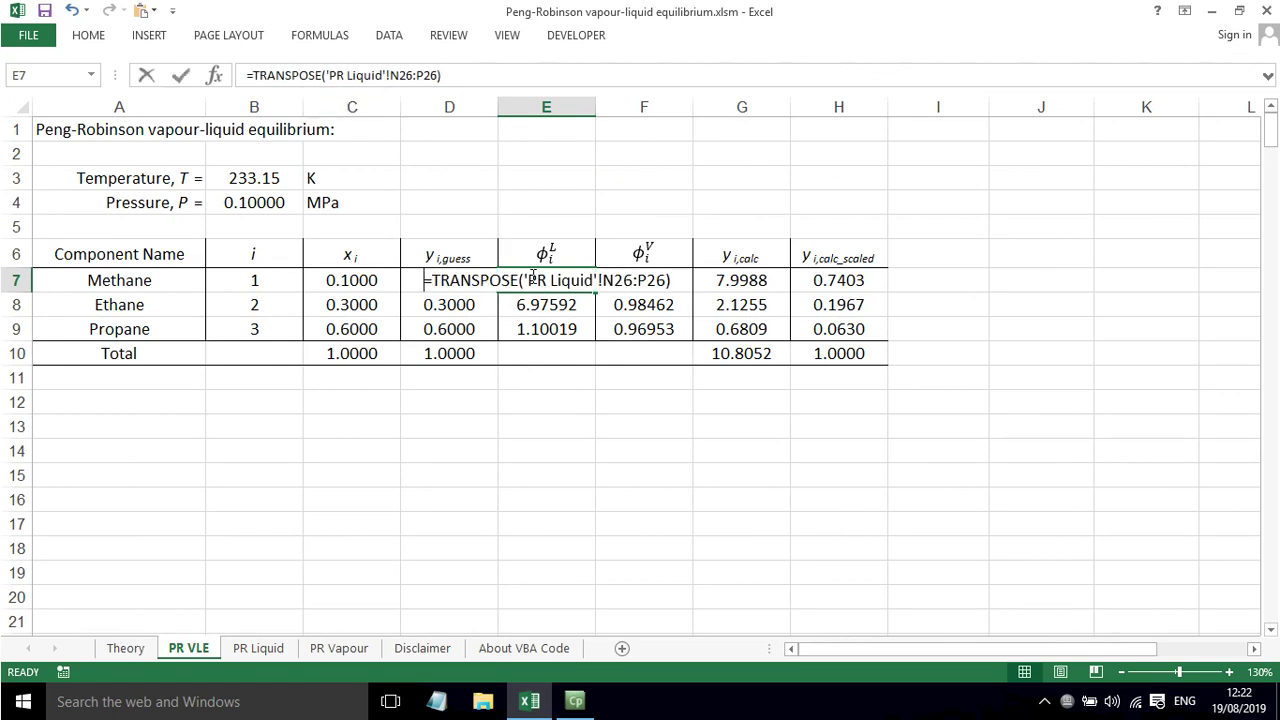
key("ctrl+shift+Return")
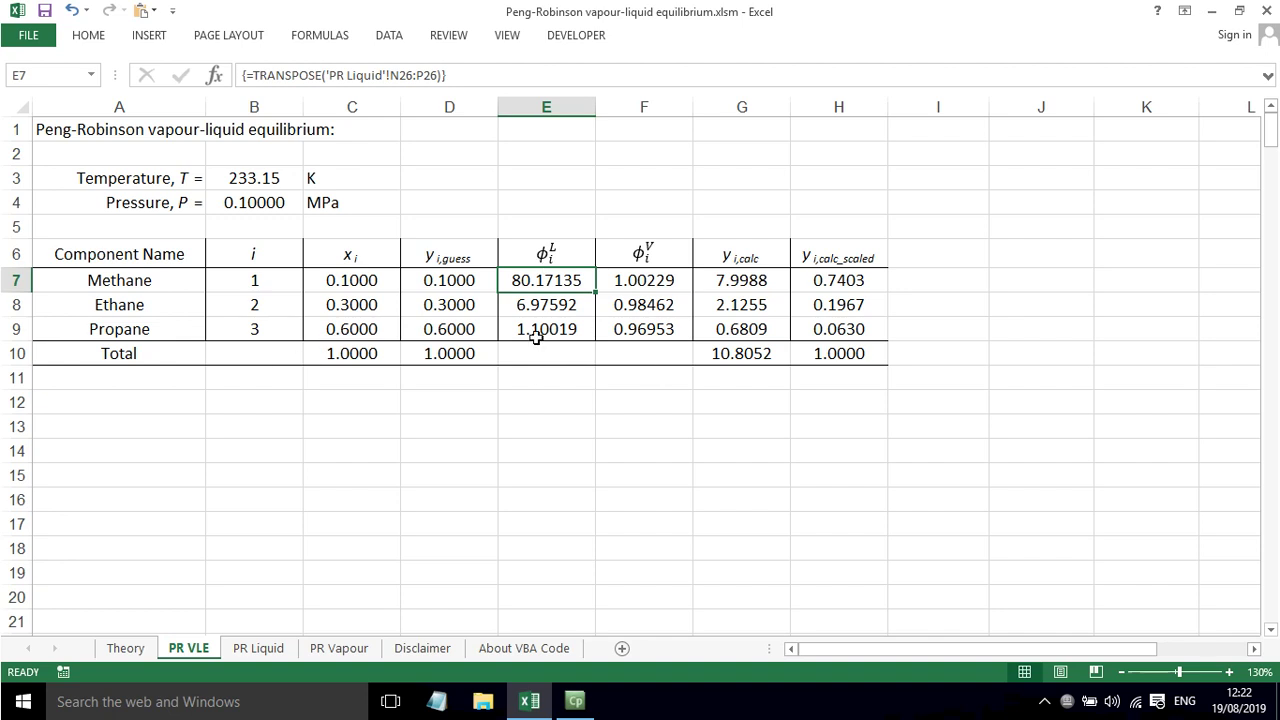
- Check how the temperature, pressure and component mole fractions on the PR Liquid sheet link to the PR VLE sheet
left_click(258, 650)
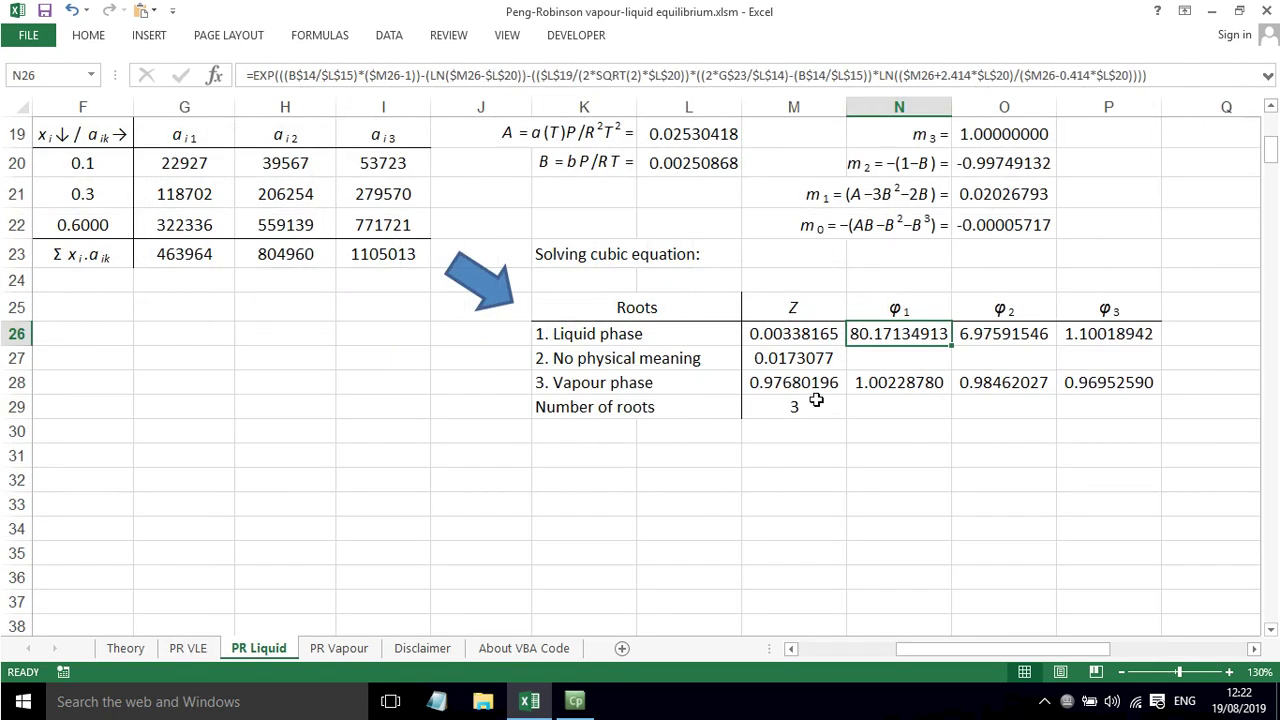
left_click(828, 648)
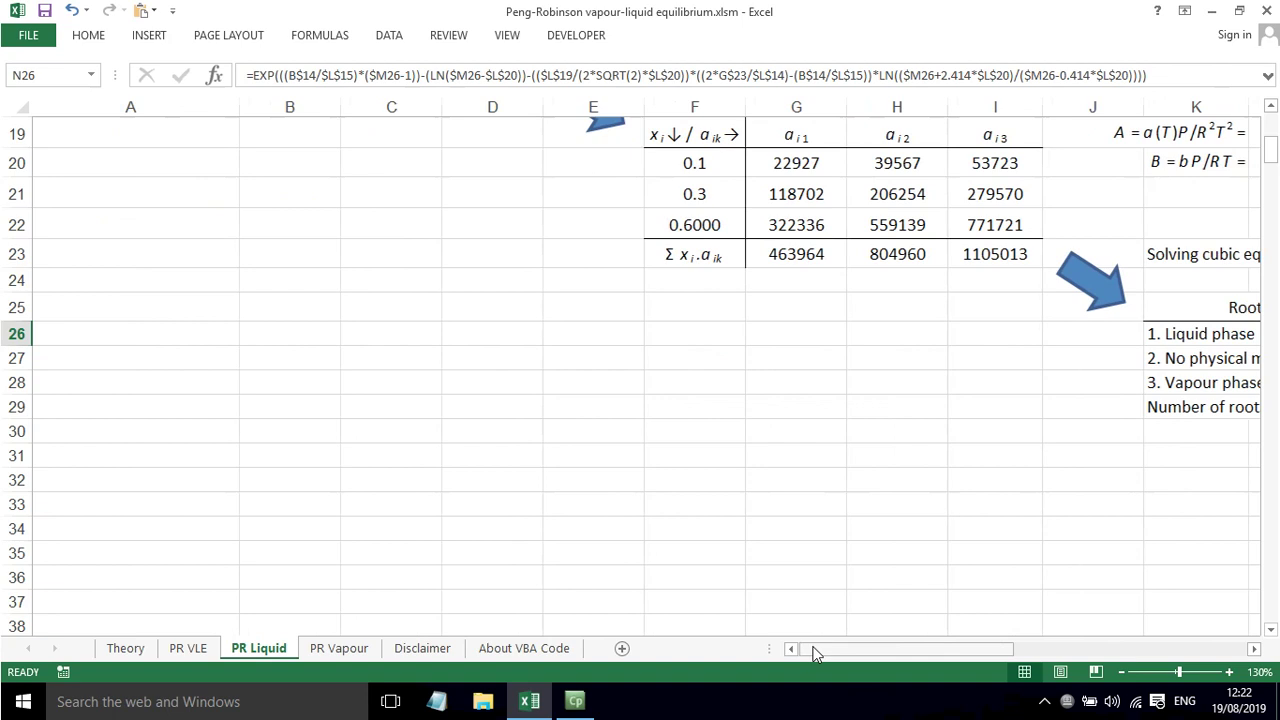
scroll(390, 350, "up", 6)
left_click(304, 208)
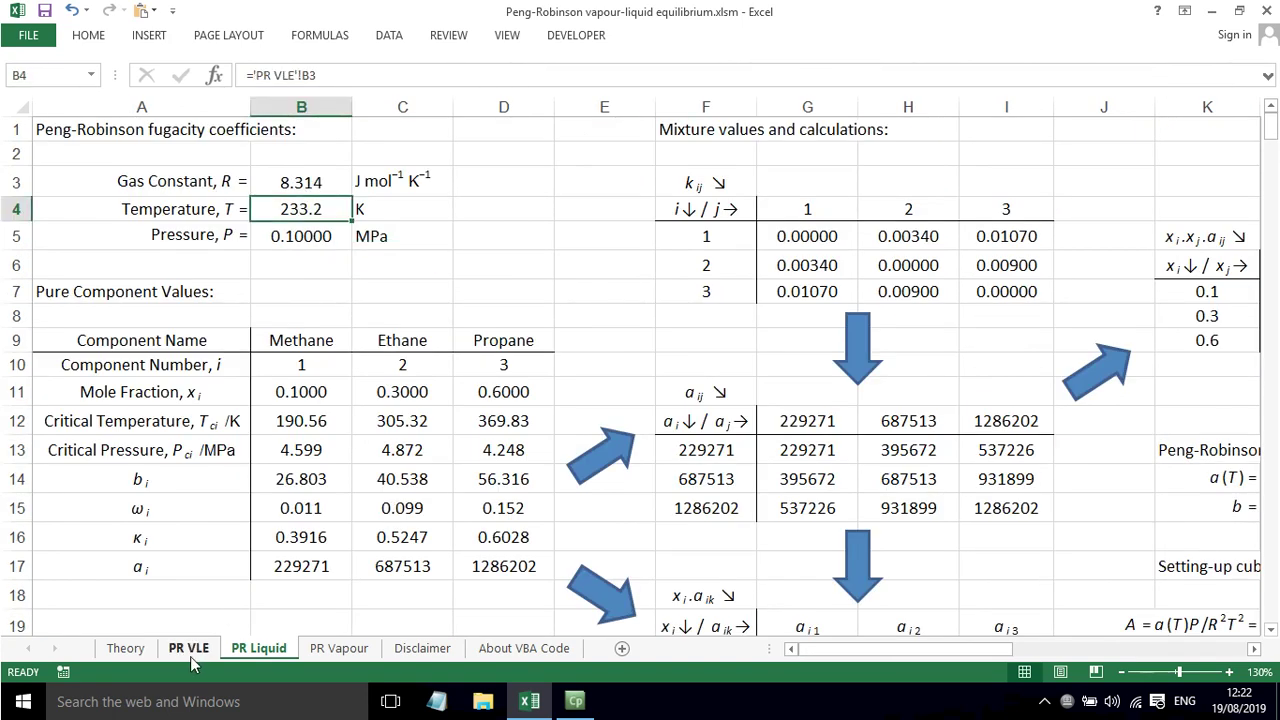
left_click(298, 231)
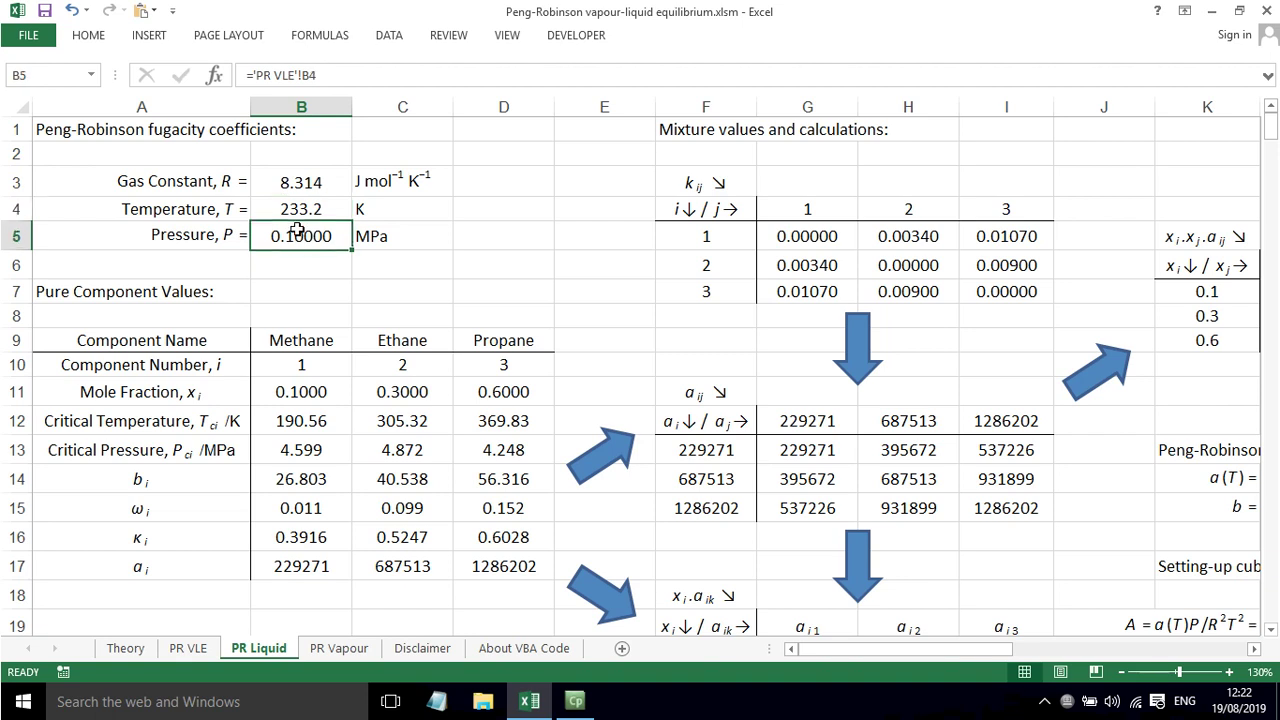
left_click(300, 212)
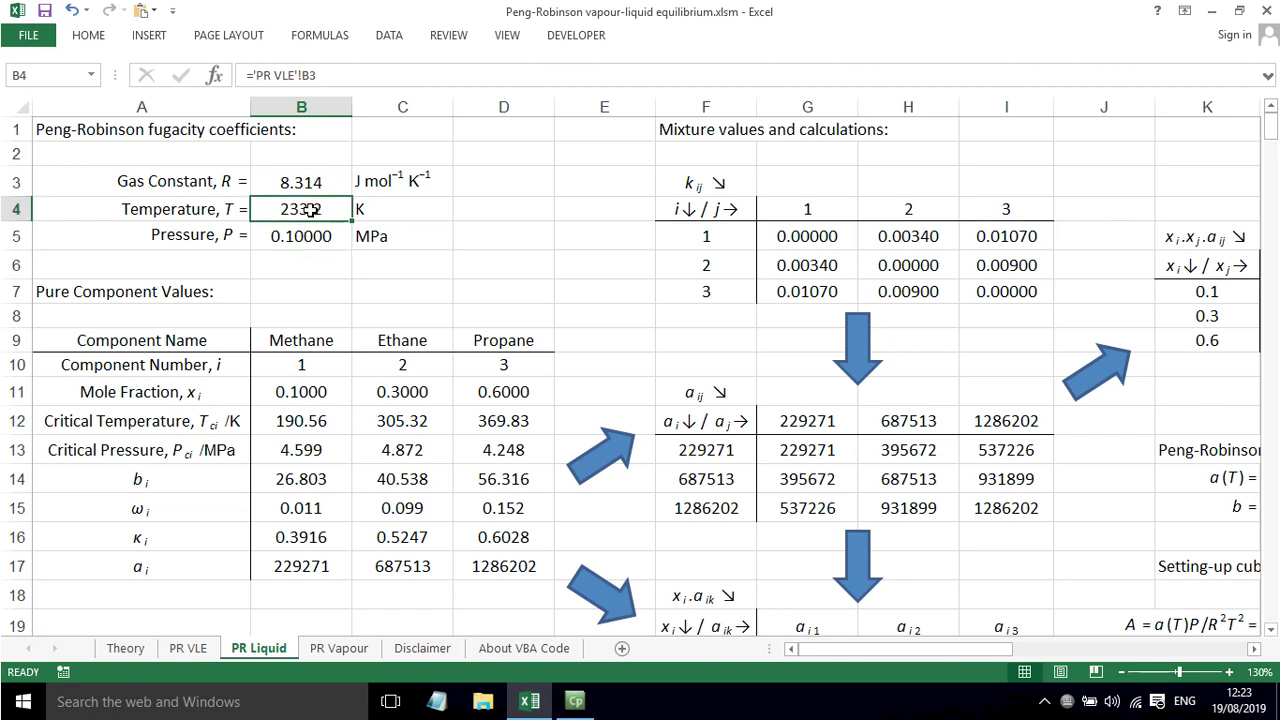
left_click(327, 392)
left_click(384, 390)
left_click(460, 394)
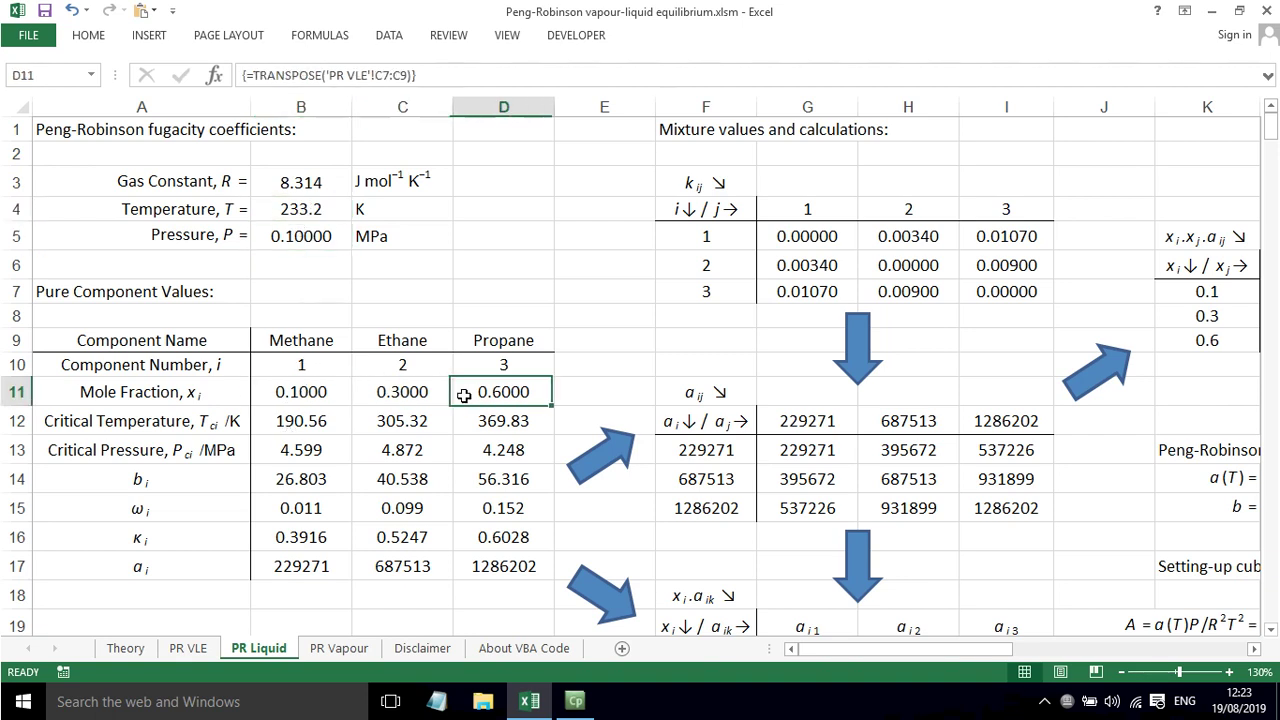
left_click(310, 392)
- Check the formula for methane's vapour fugacity coefficient in F7 of PR VLE and open the PR Vapour sheet it references
left_click(188, 648)
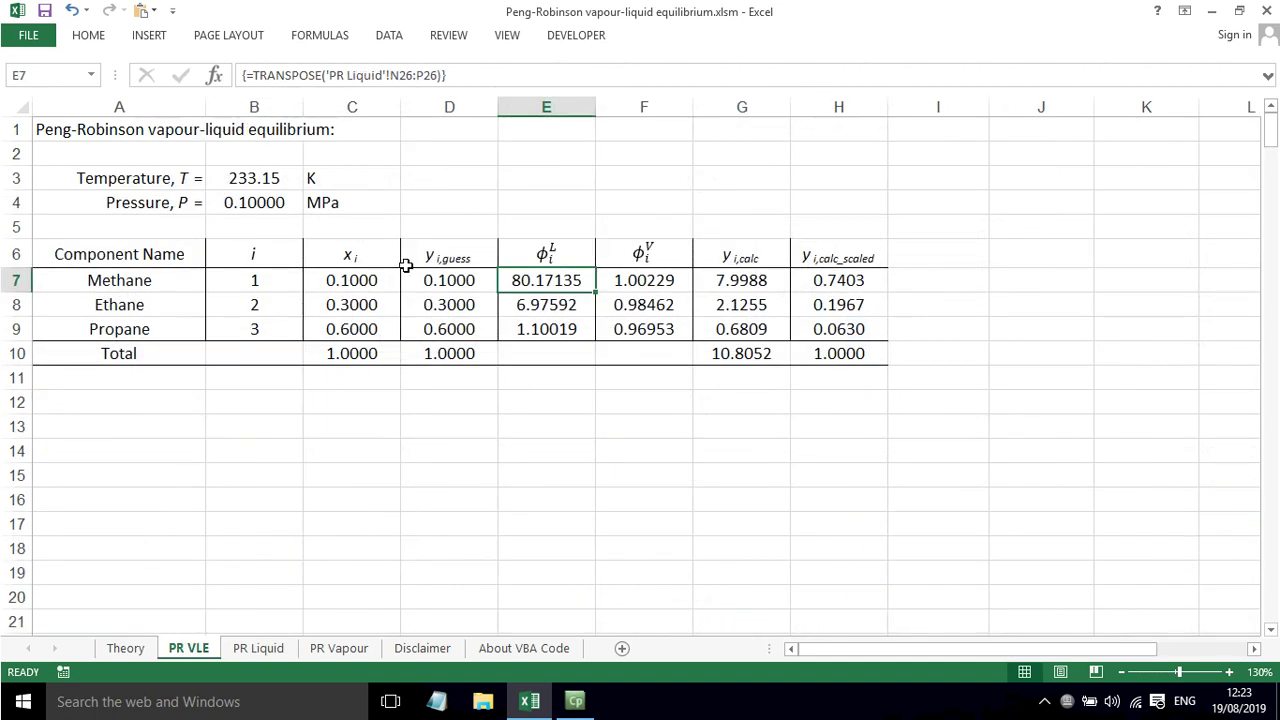
left_click(637, 278)
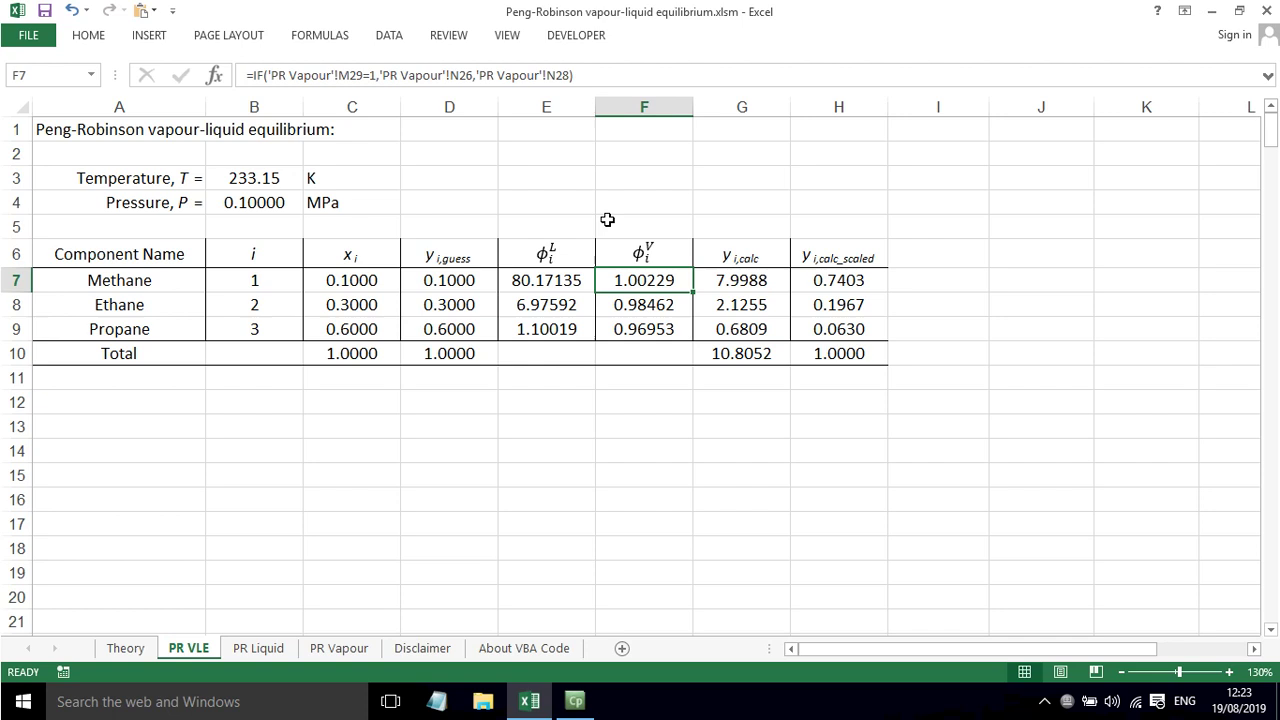
left_click(330, 650)
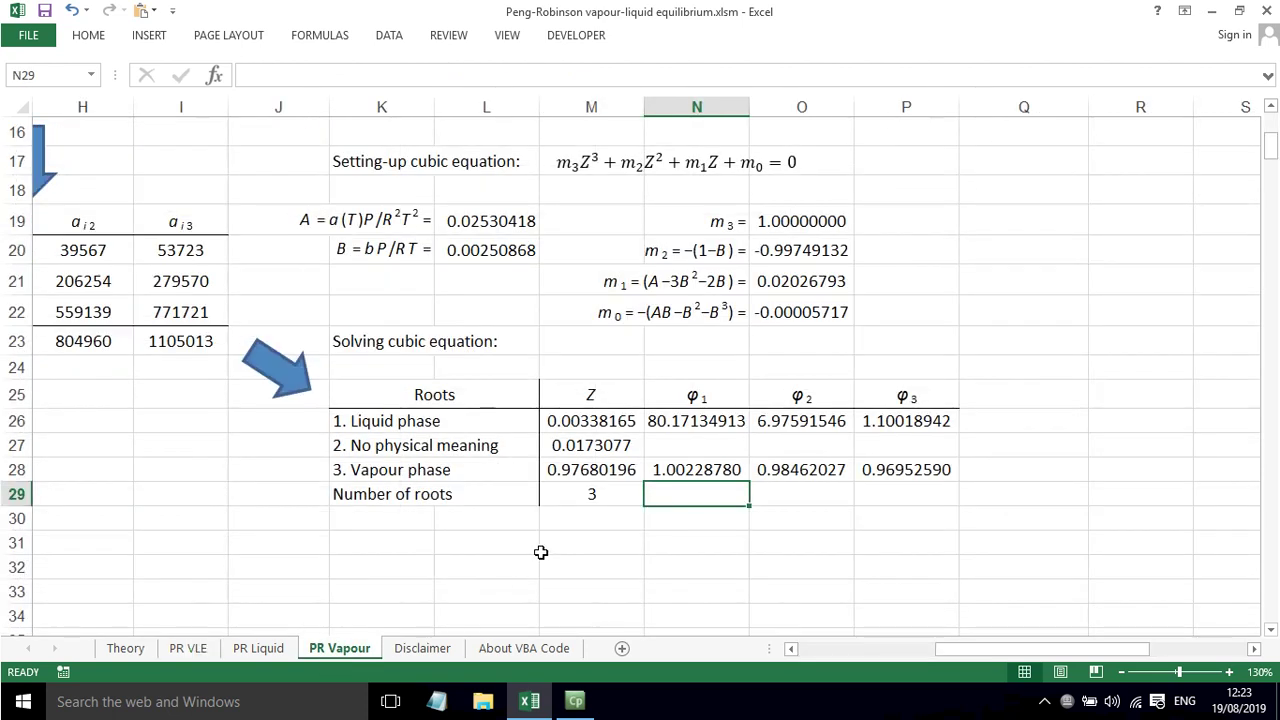
- Inspect the temperature and pressure cells at the start of the PR Vapour sheet for their links to PR VLE
left_click(815, 652)
scroll(337, 480, "up", 5)
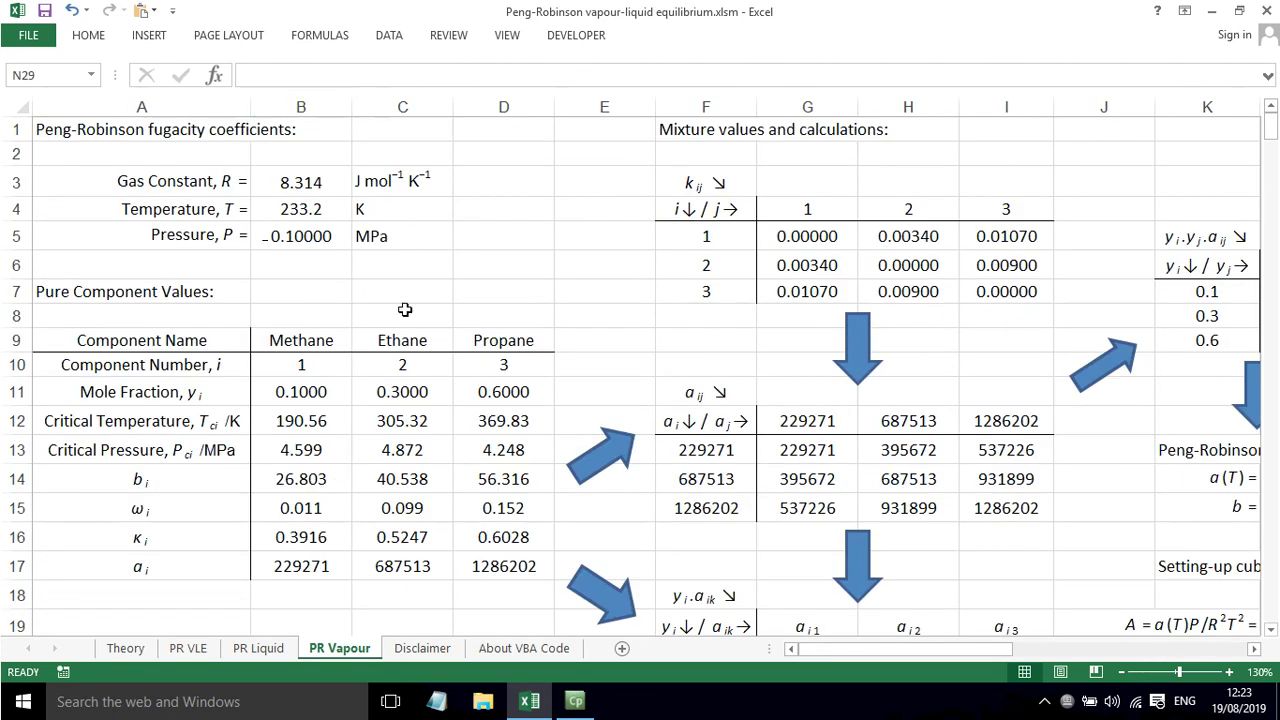
left_click(300, 210)
left_click(308, 242)
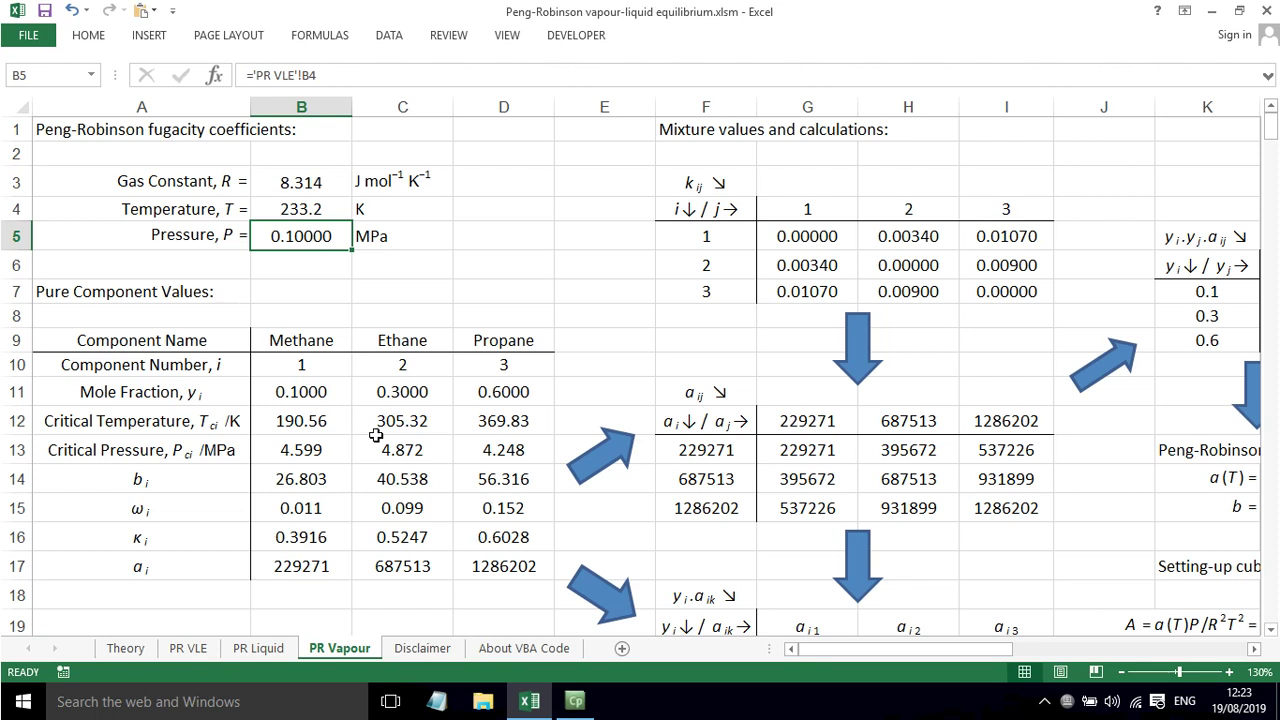
- Check how the methane, ethane and propane mole fractions in row 11 of PR Vapour link to PR VLE
left_click(281, 395)
left_click(393, 398)
left_click(477, 393)
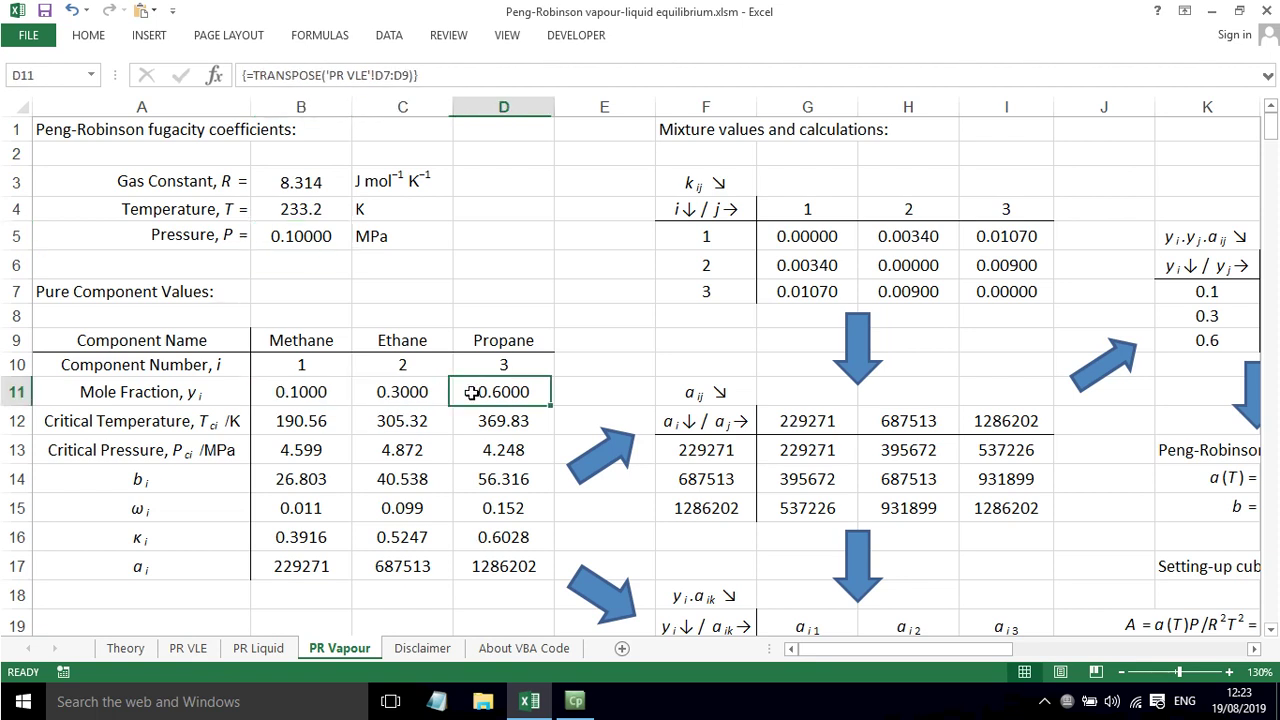
left_click(445, 395)
left_click(275, 393)
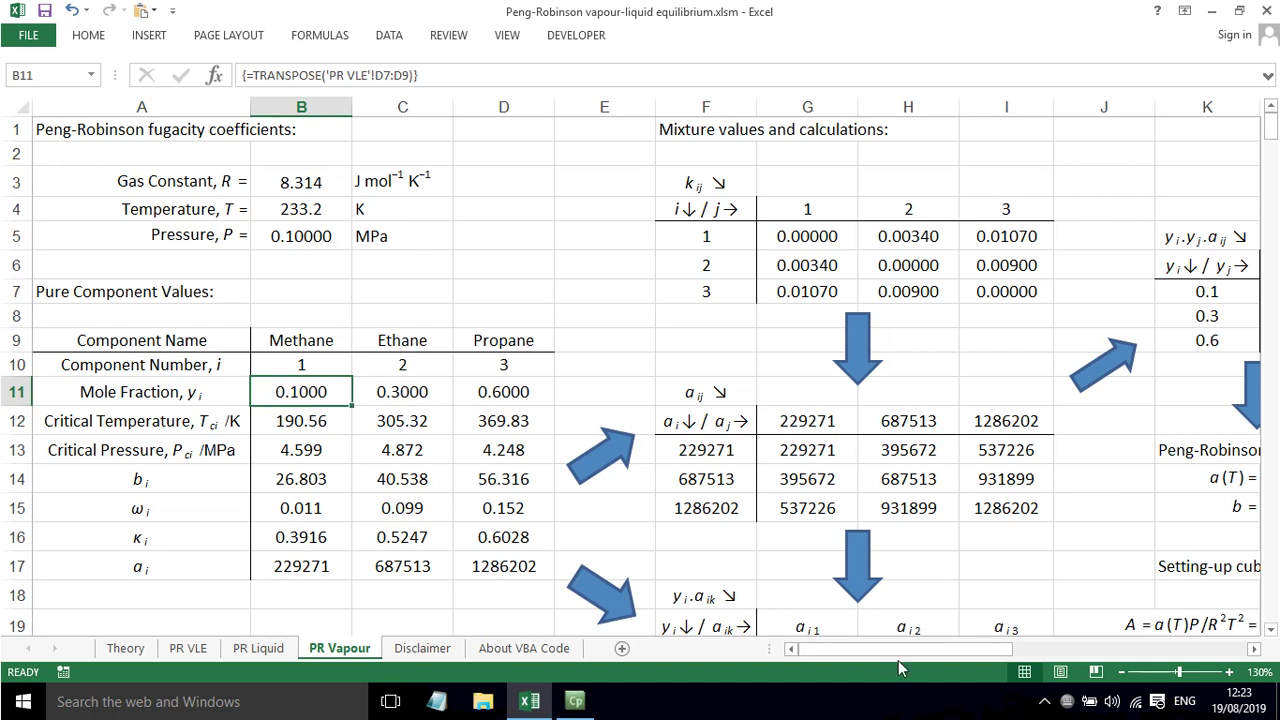
- Inspect the vapour-phase fugacity coefficient formulas for all three components in N28:P28 of the cubic equation roots table
left_click_drag(938, 648, 1056, 648)
scroll(1020, 495, "down", 4)
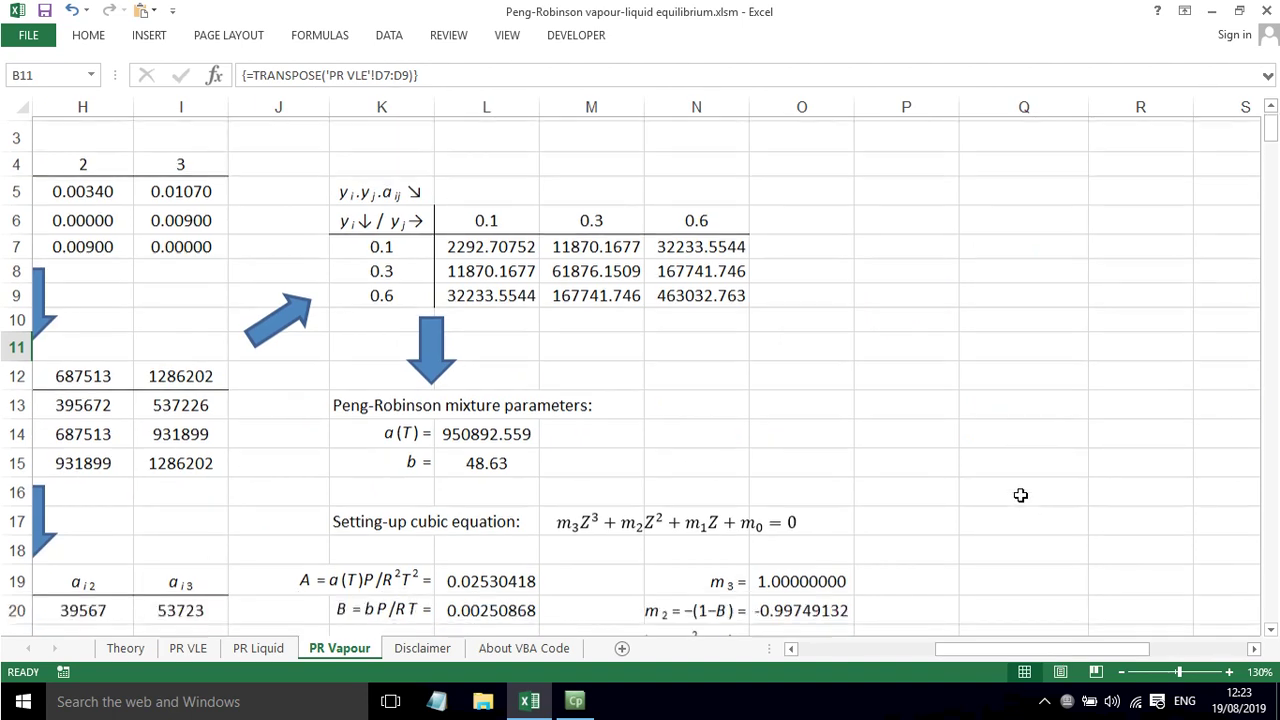
scroll(1020, 495, "down", 1)
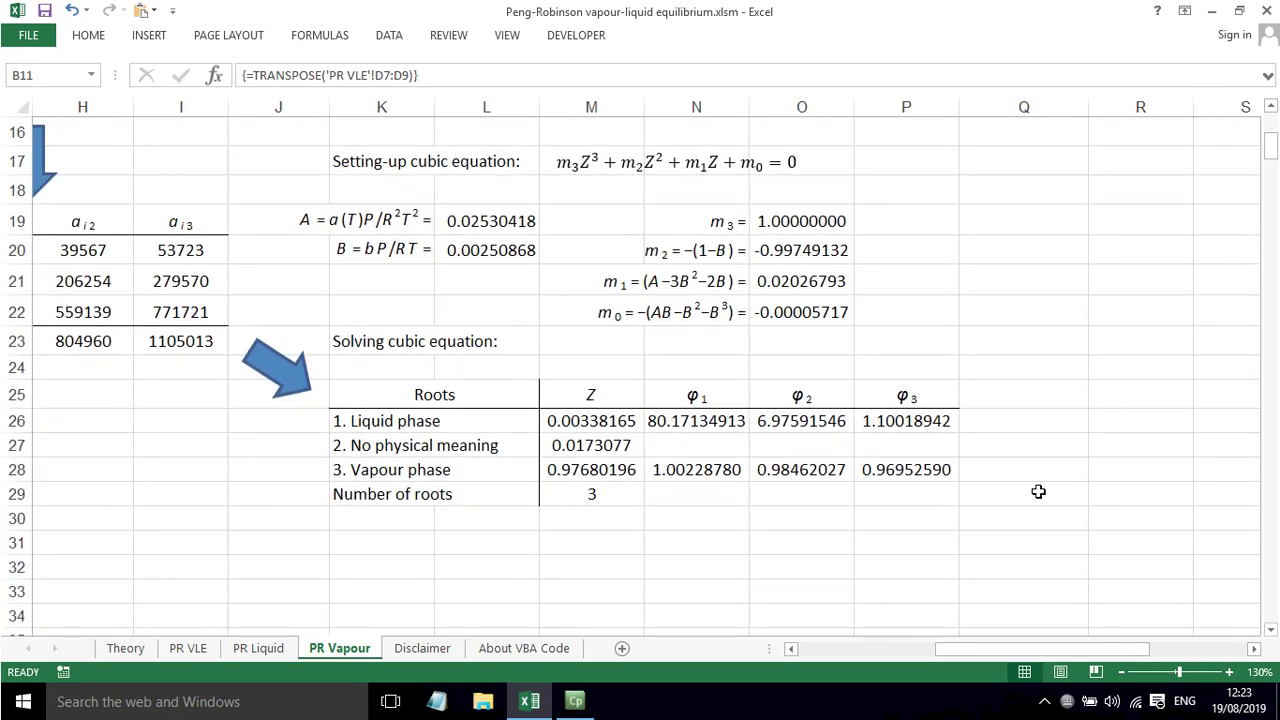
left_click(672, 494)
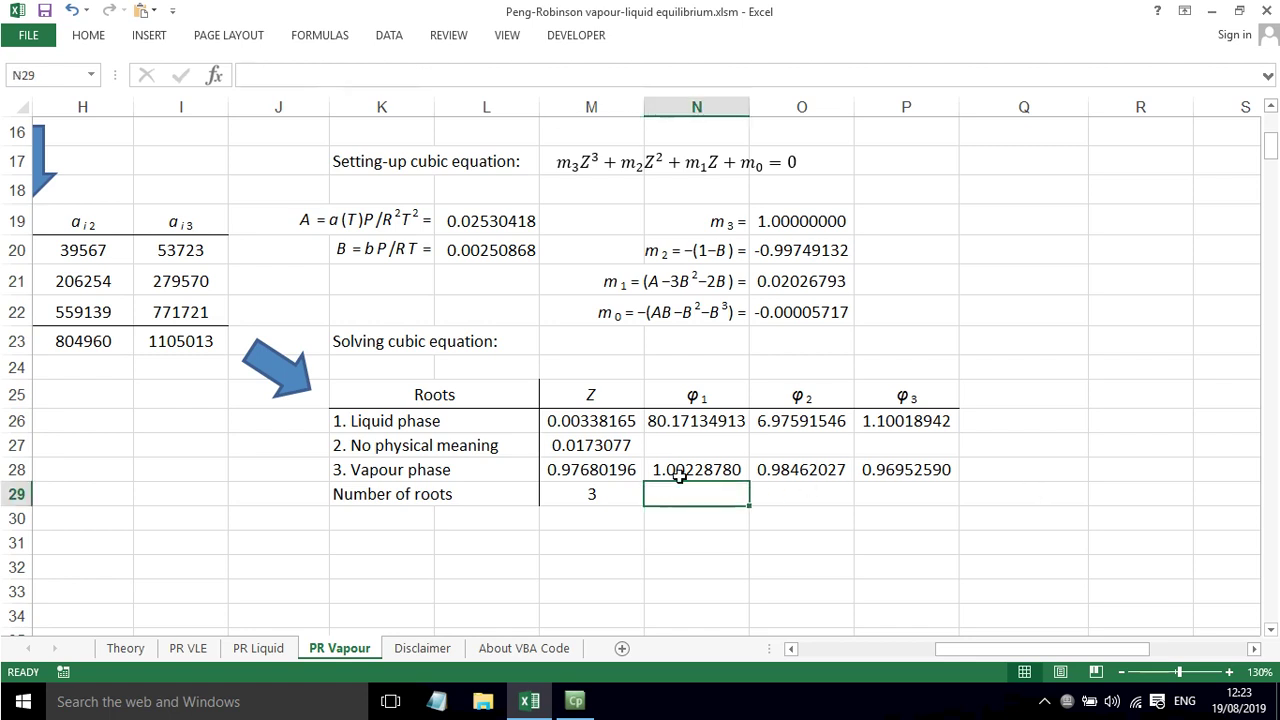
left_click(688, 471)
left_click(788, 470)
left_click(866, 472)
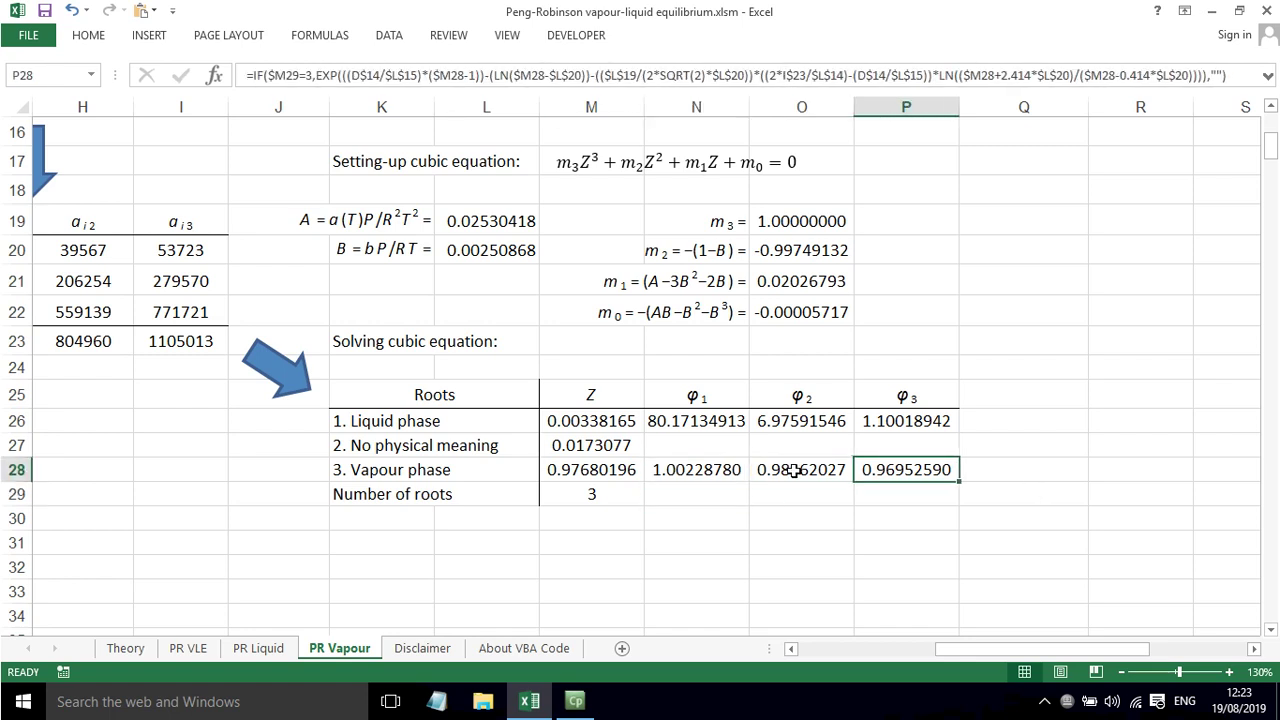
left_click(756, 472)
left_click(679, 472)
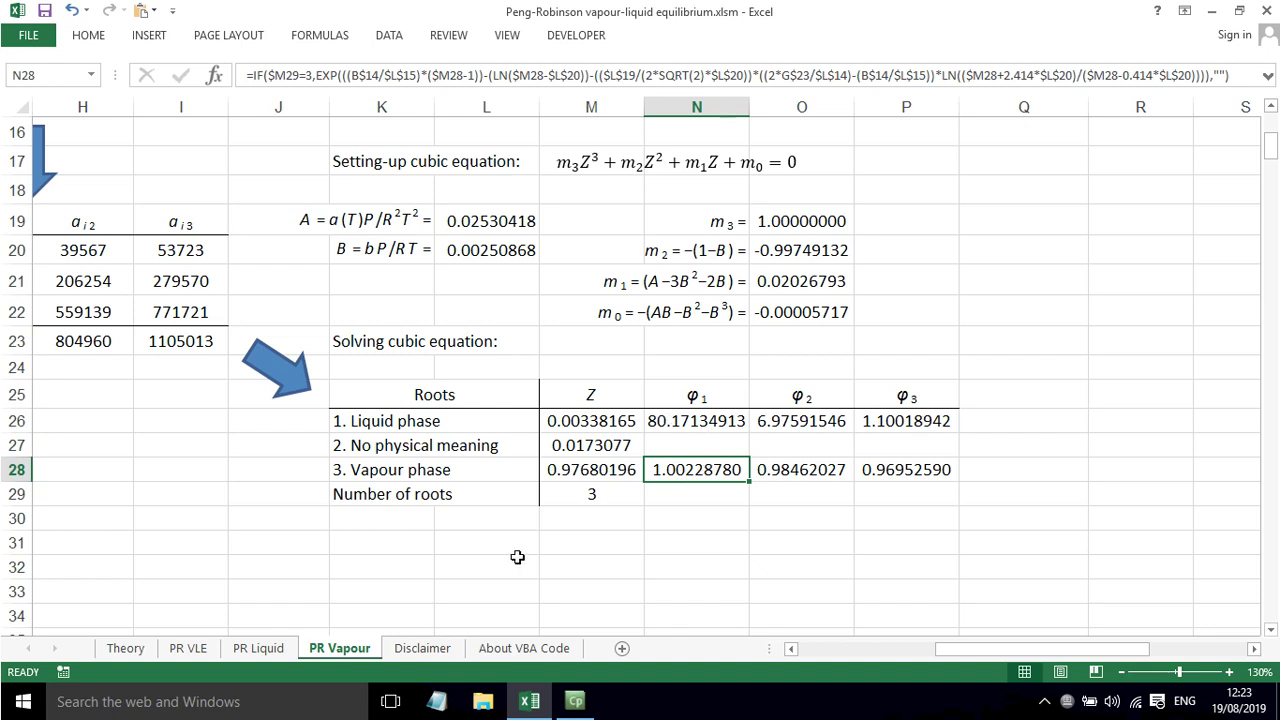
- Return to PR VLE and inspect methane's vapour fugacity coefficient in F7 and calculated vapour mole fraction formula in G7
left_click(186, 648)
double_click(652, 282)
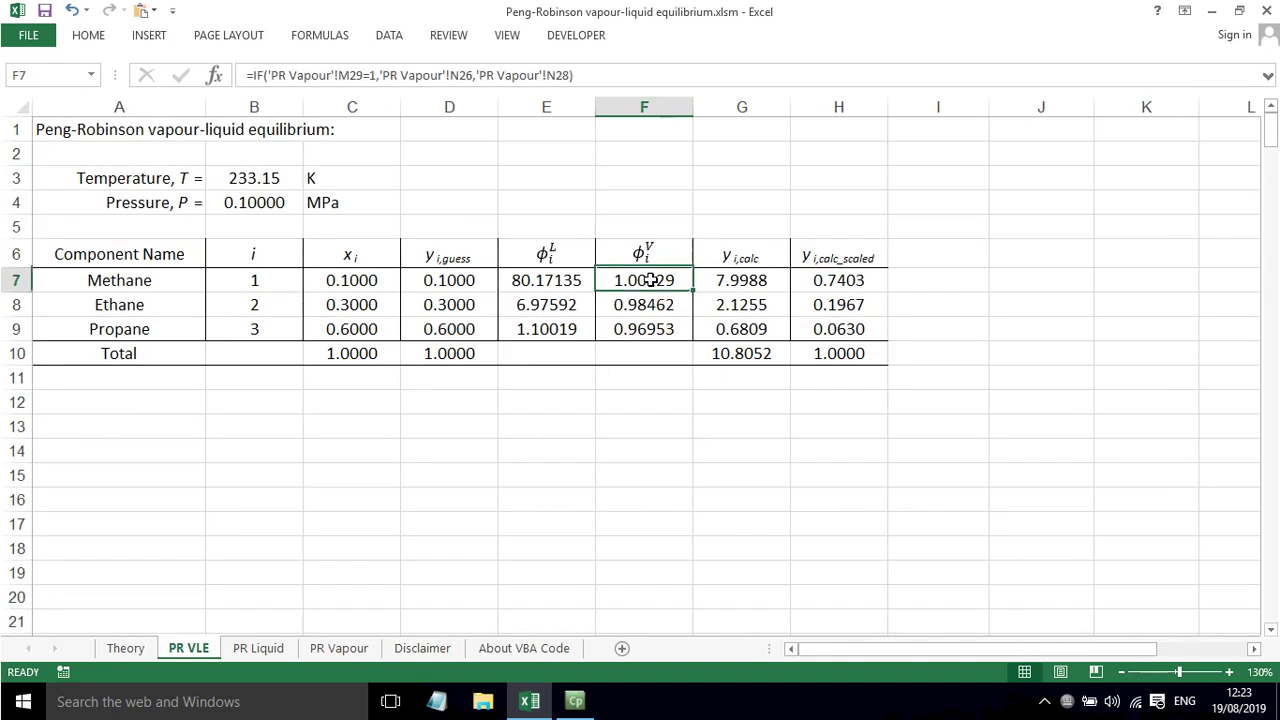
key("Escape")
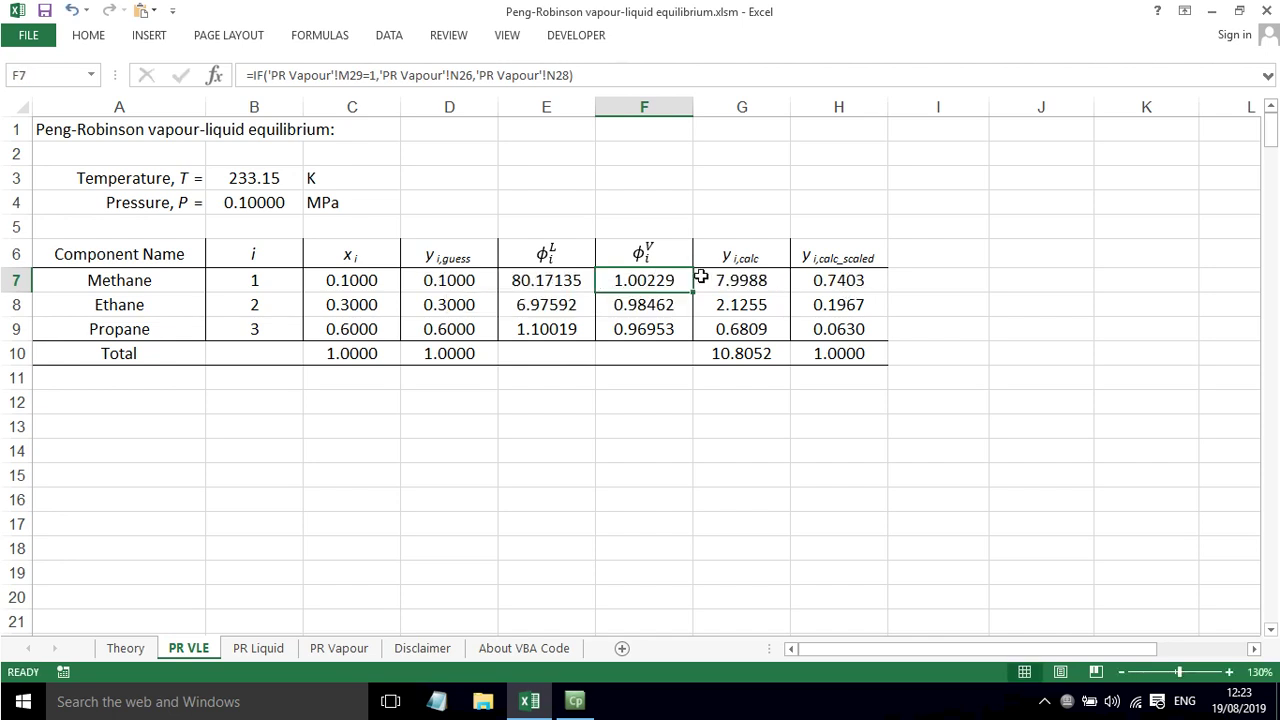
left_click(762, 282)
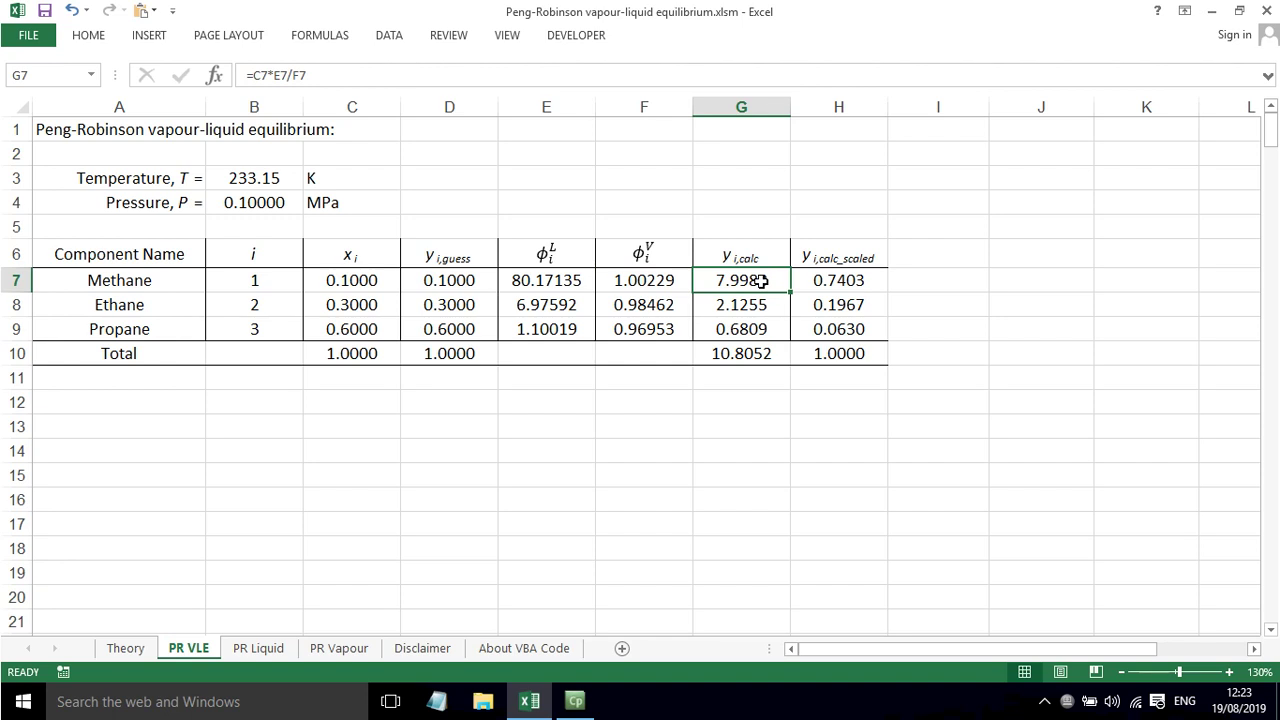
double_click(762, 282)
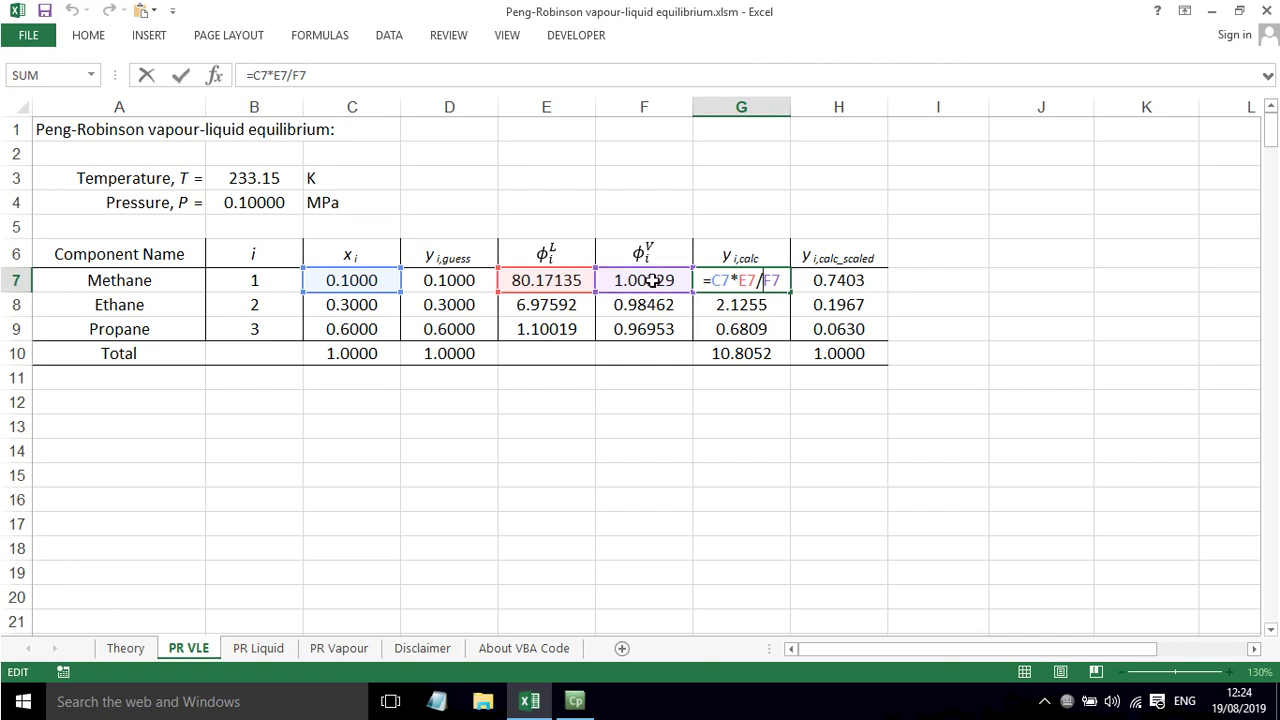
key("ctrl+Return")
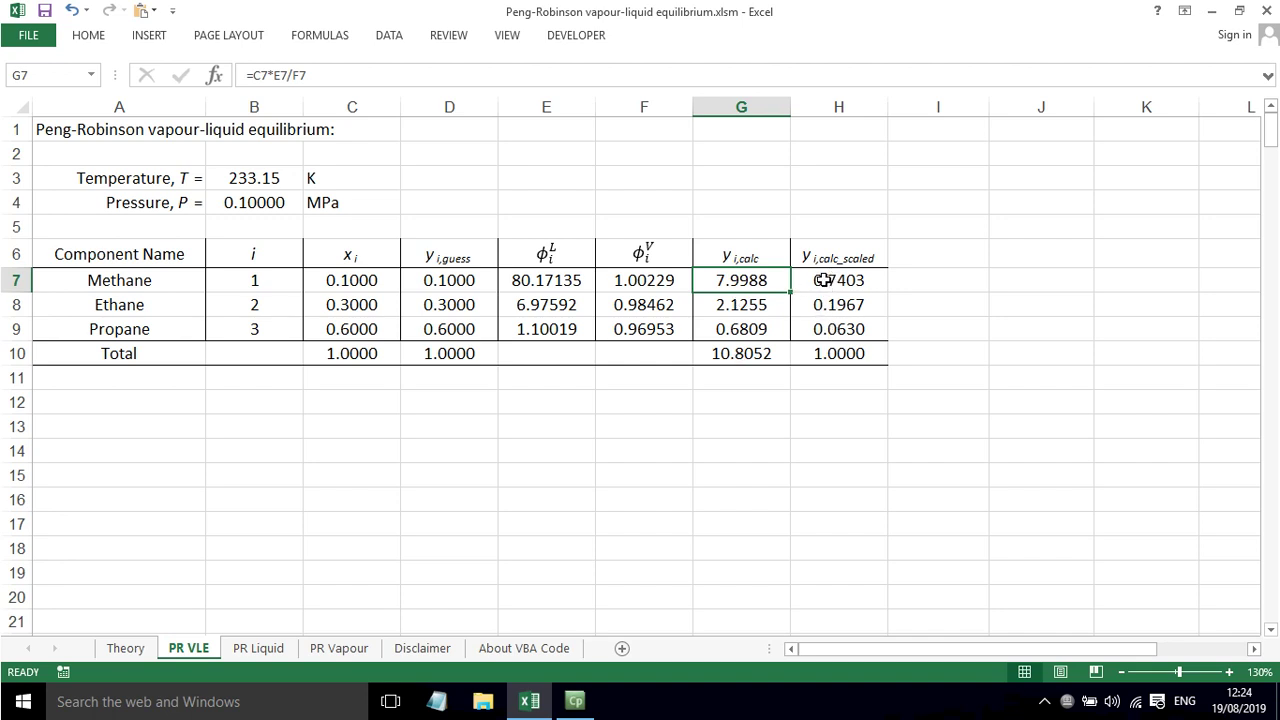
- Copy the scaled calculated vapour fractions in H7:H9 and paste them as values over the guesses in D7:D9
left_click_drag(822, 290, 822, 330)
key("ctrl+c")
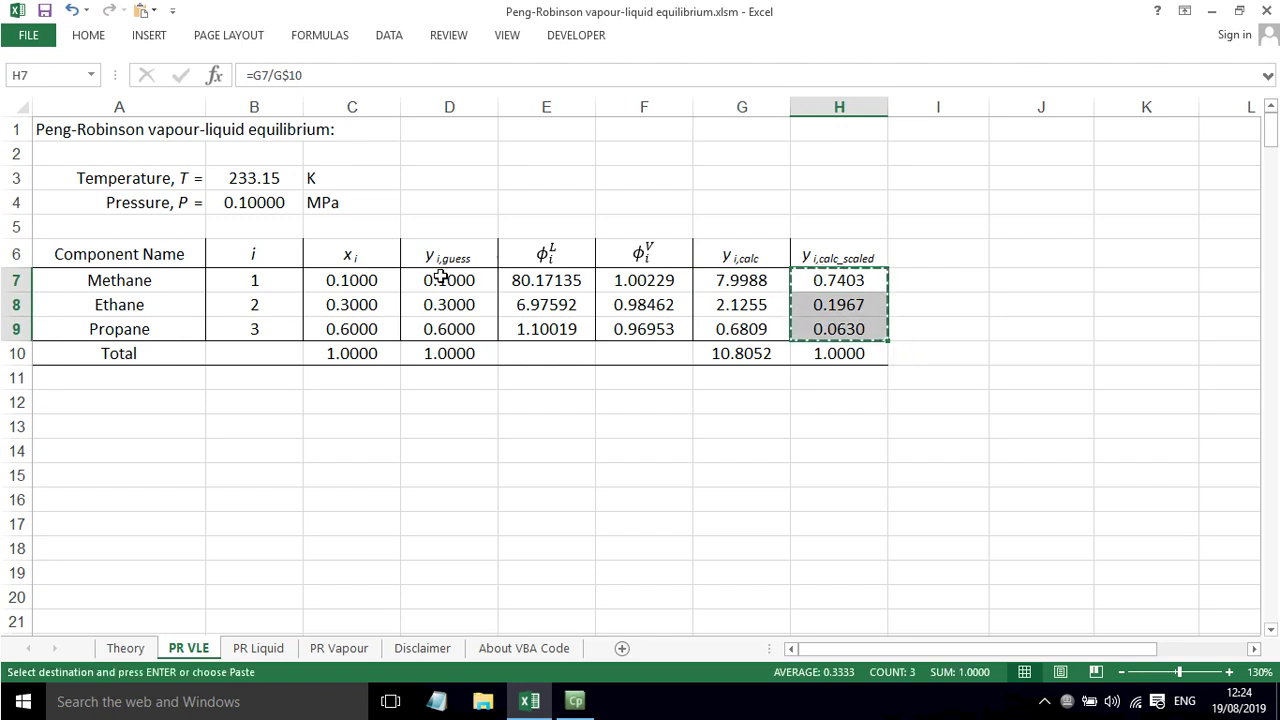
left_click(443, 278)
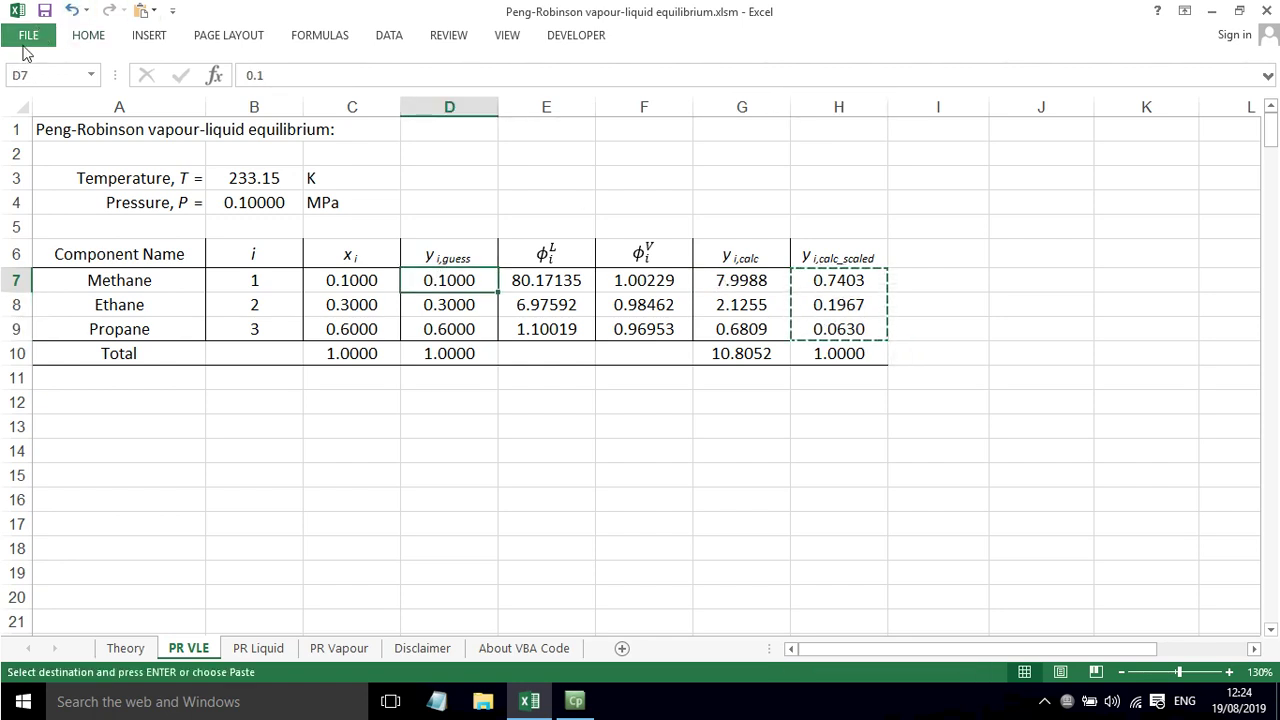
left_click(90, 35)
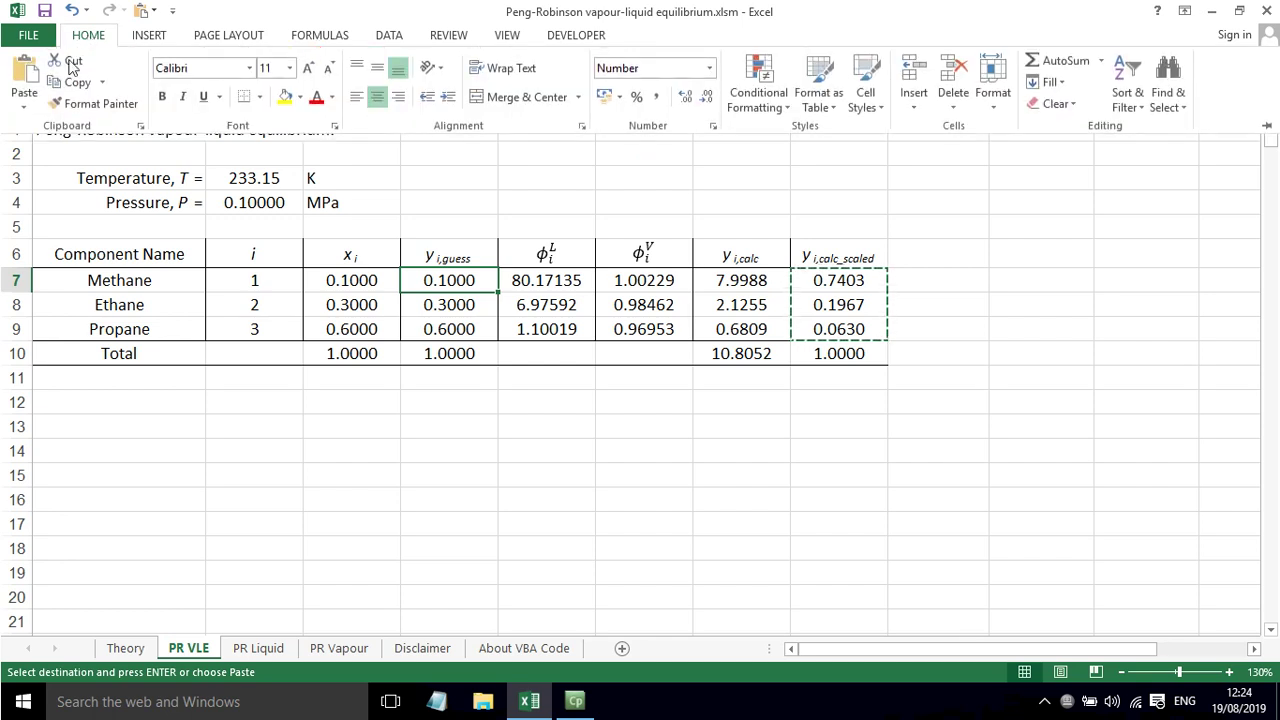
left_click(24, 100)
left_click(21, 230)
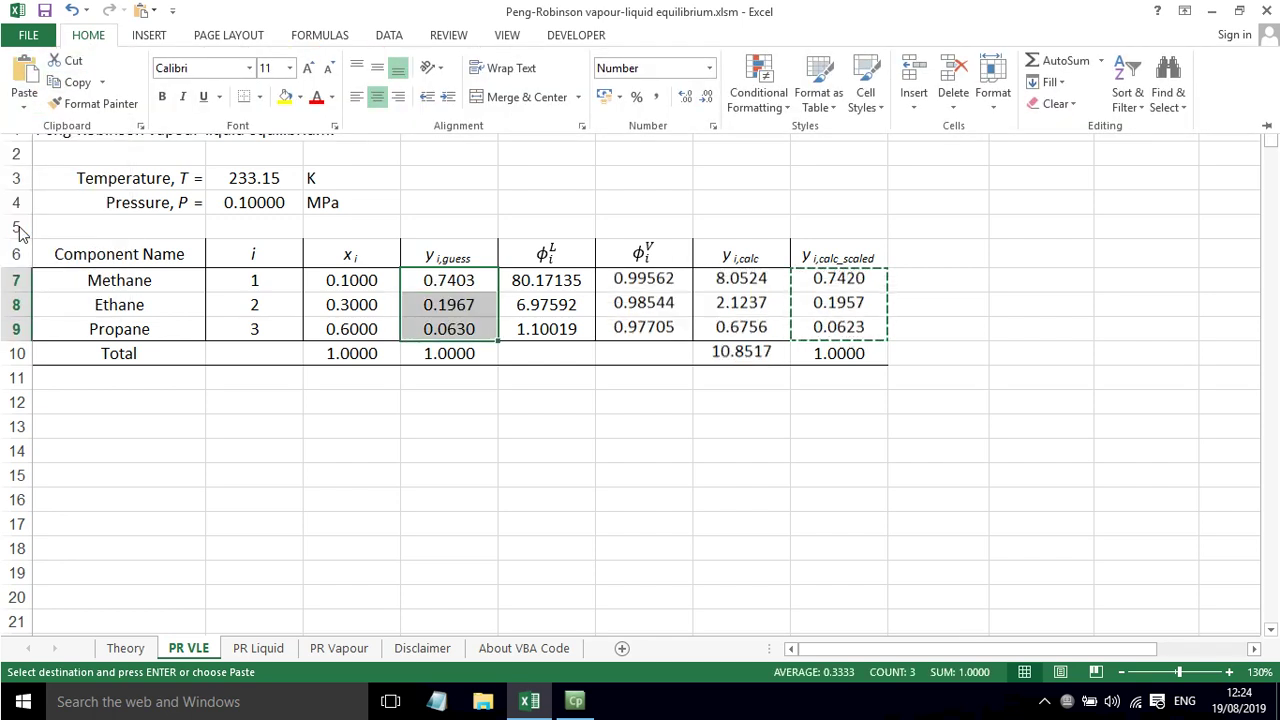
left_click(640, 208)
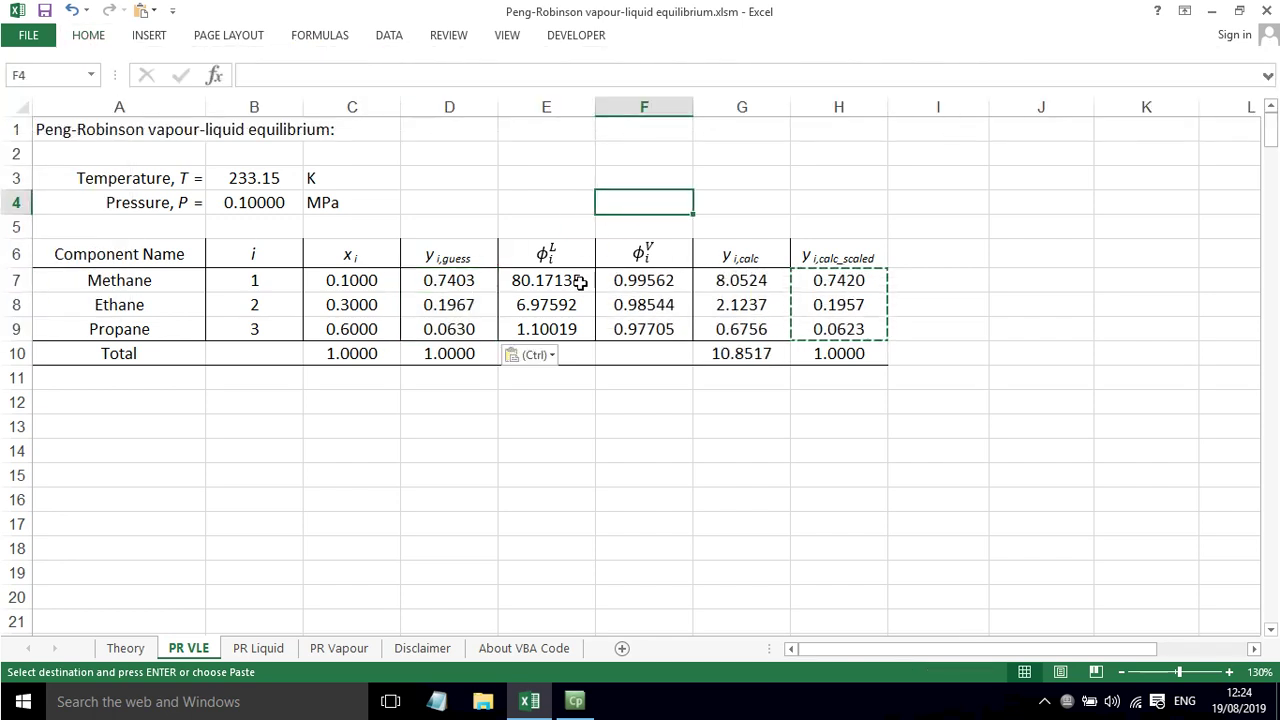
- Set the pressure in B4 to 1 MPa and check the calculated vapour fraction total and the scaled fractions
left_click(254, 202)
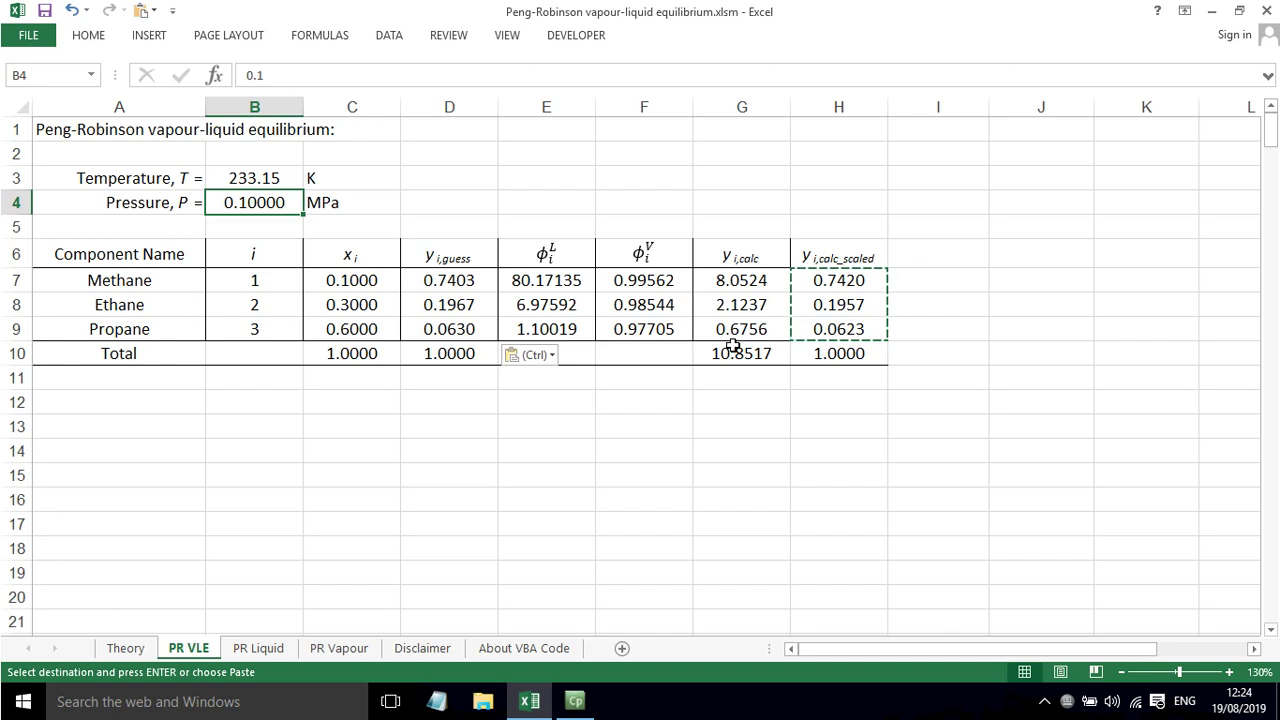
type("1")
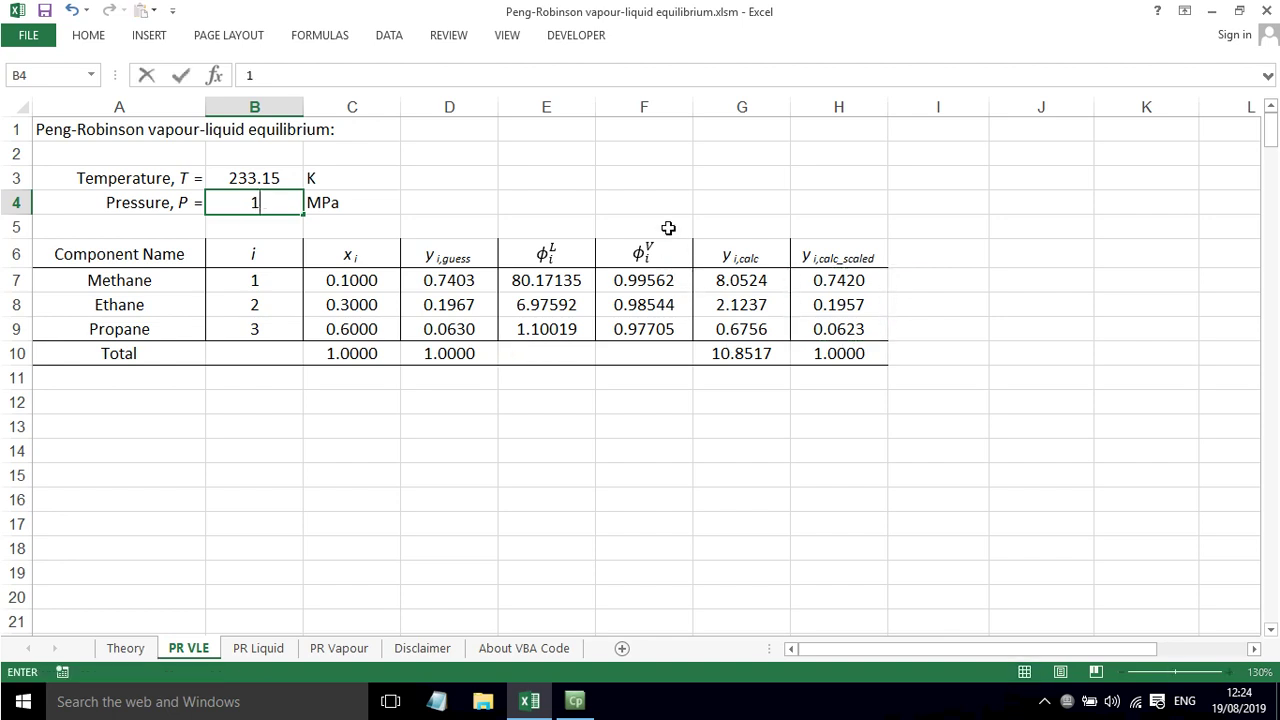
key("Return")
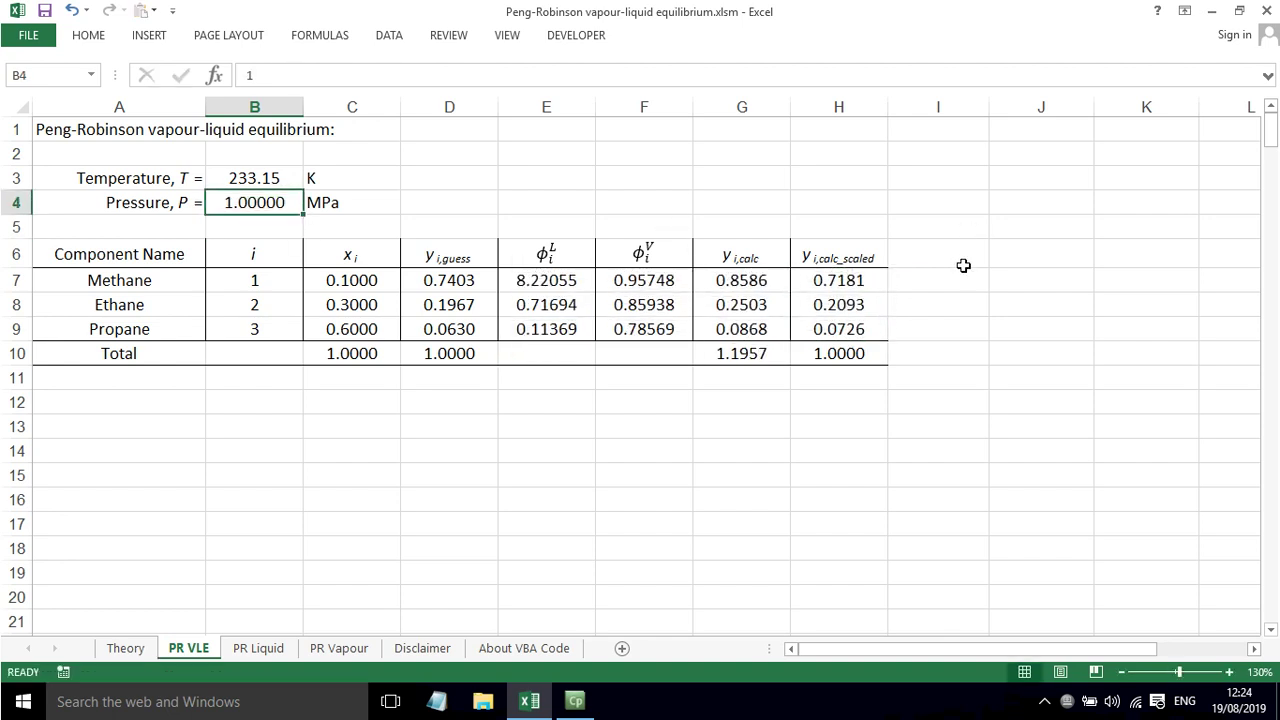
left_click(743, 359)
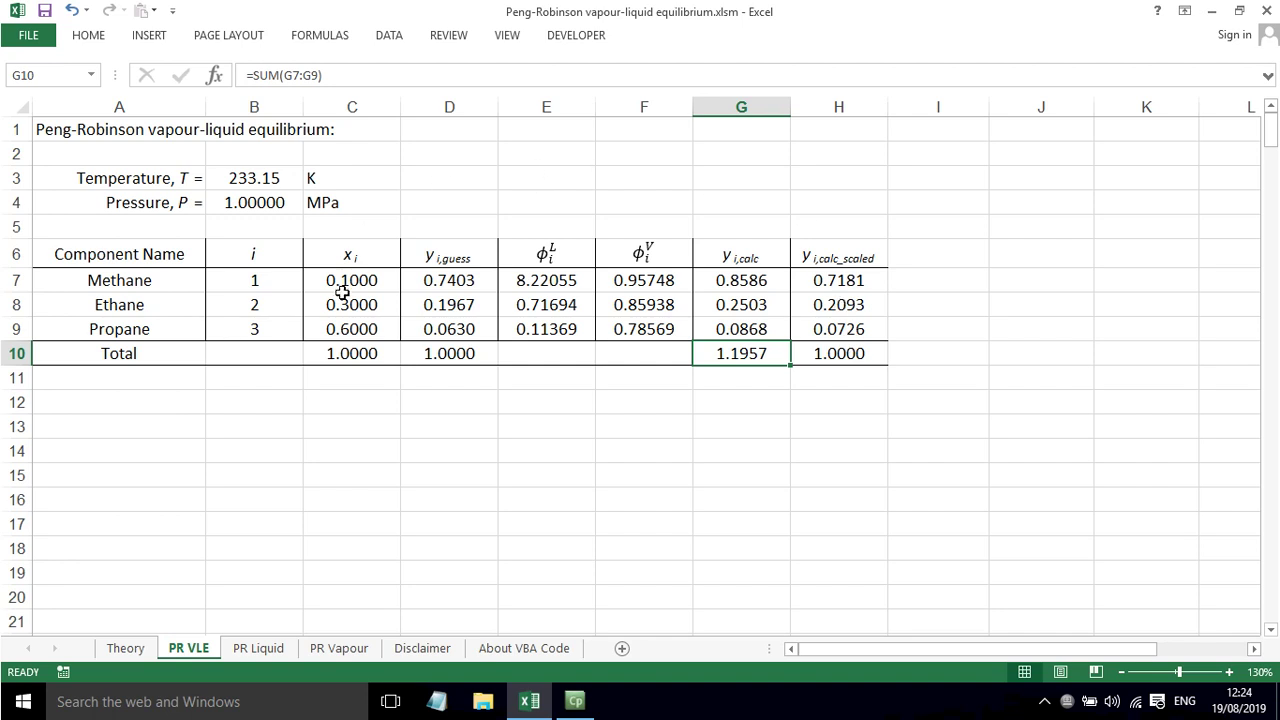
left_click_drag(805, 280, 830, 329)
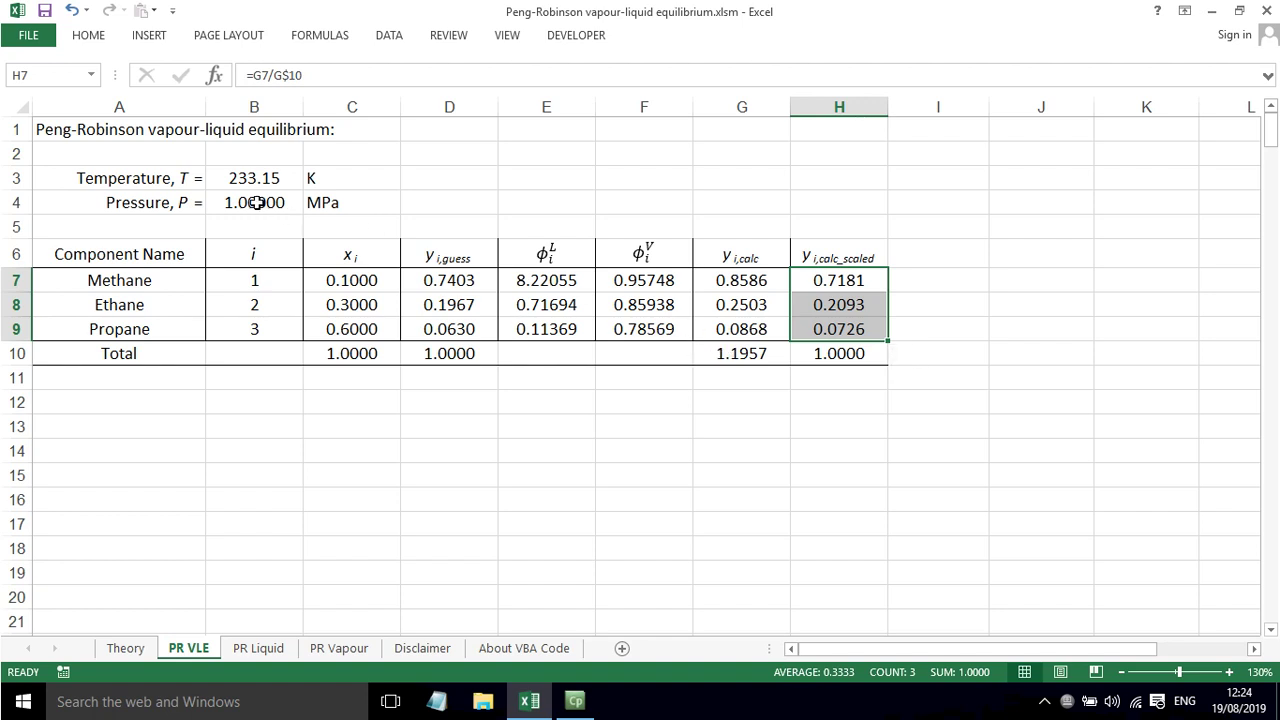
left_click(621, 211)
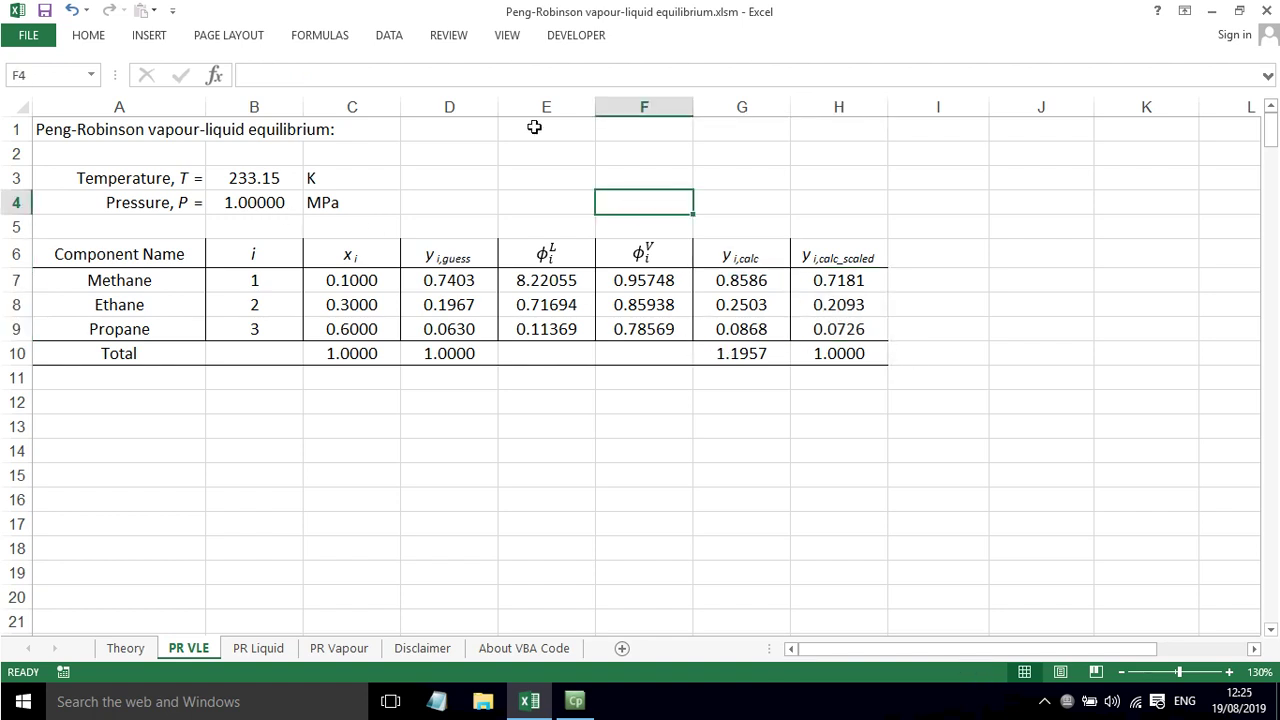
- Open Solver and compare its objective, variable cells and constraints with the cells of the equilibrium table
left_click(395, 42)
left_click(1165, 58)
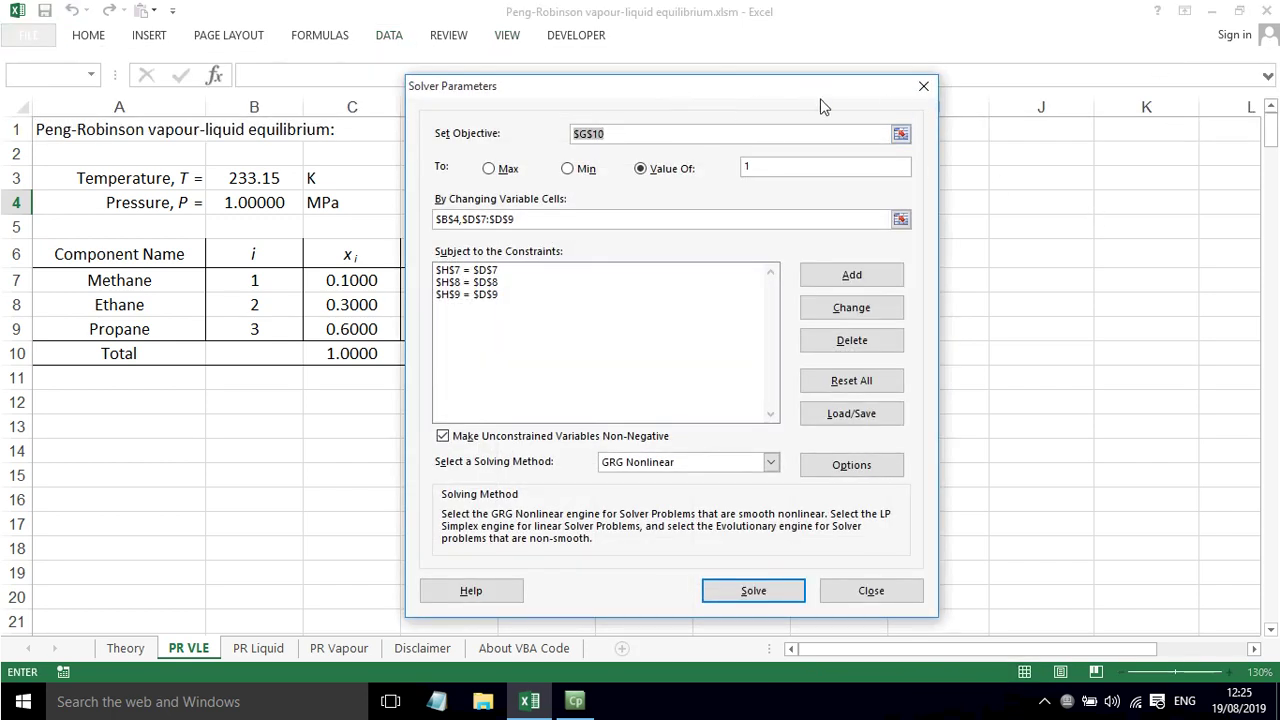
left_click_drag(821, 106, 1235, 111)
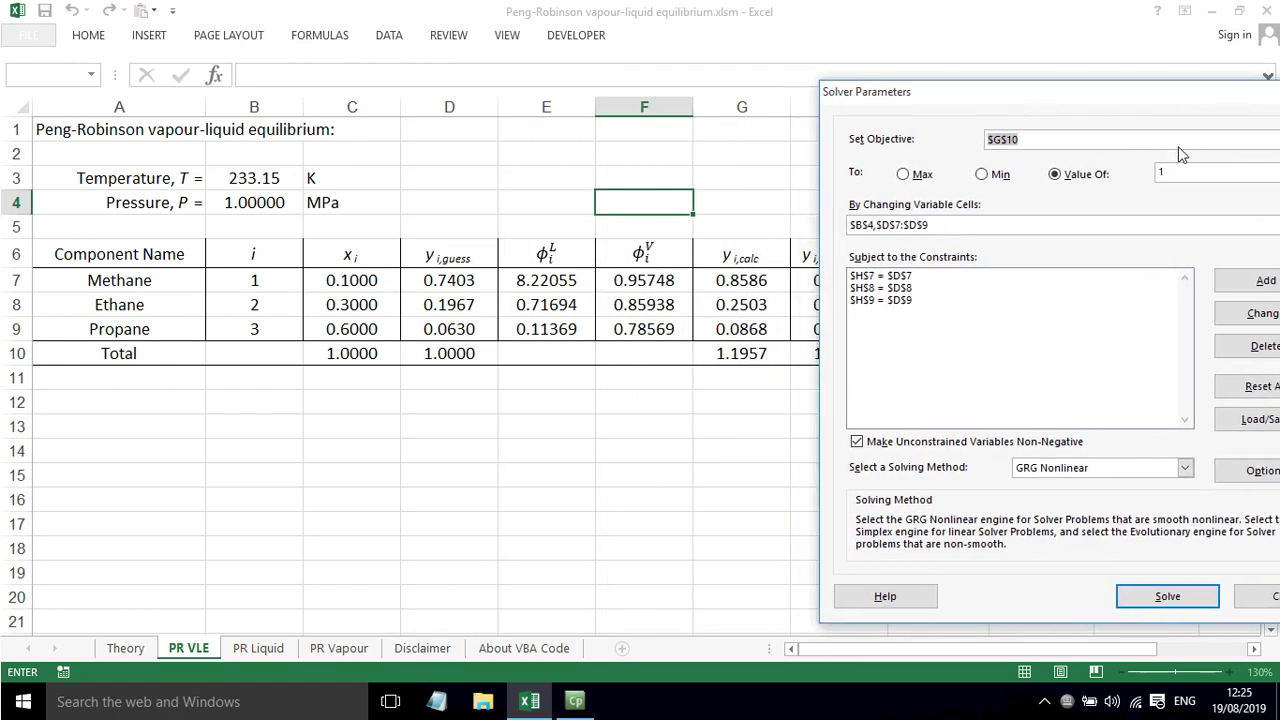
left_click_drag(1128, 100, 1008, 73)
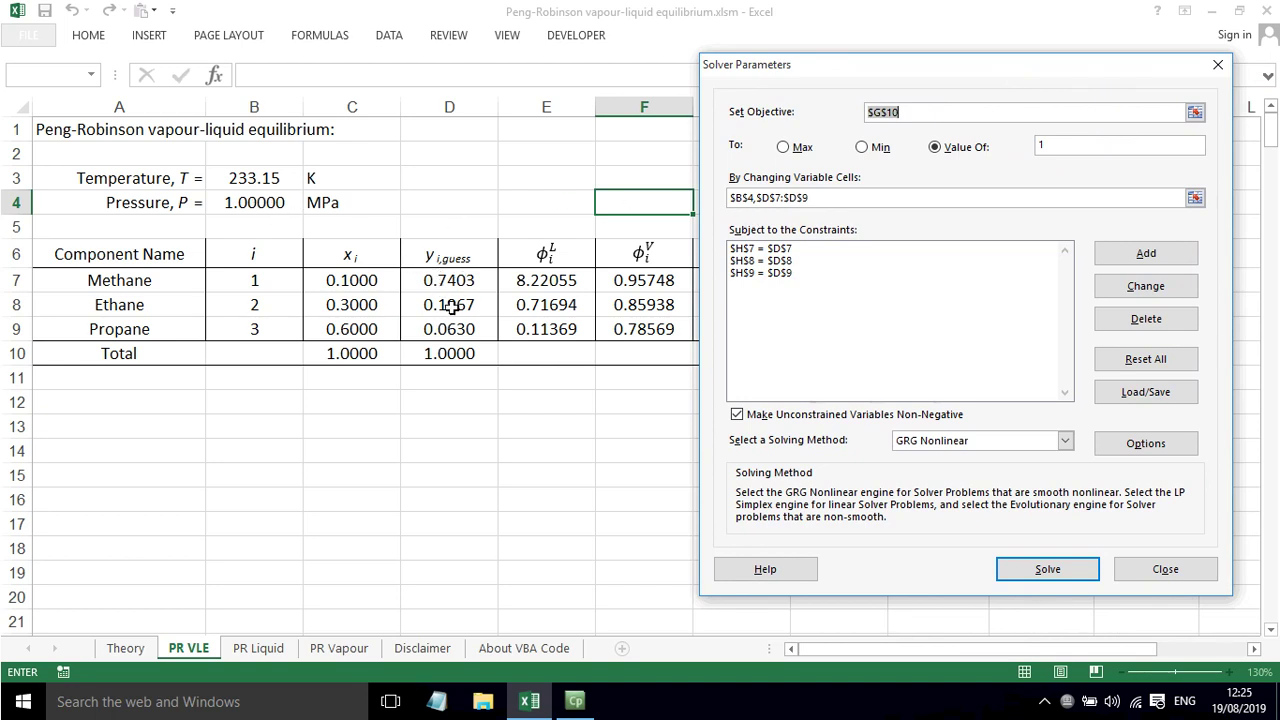
left_click(781, 250)
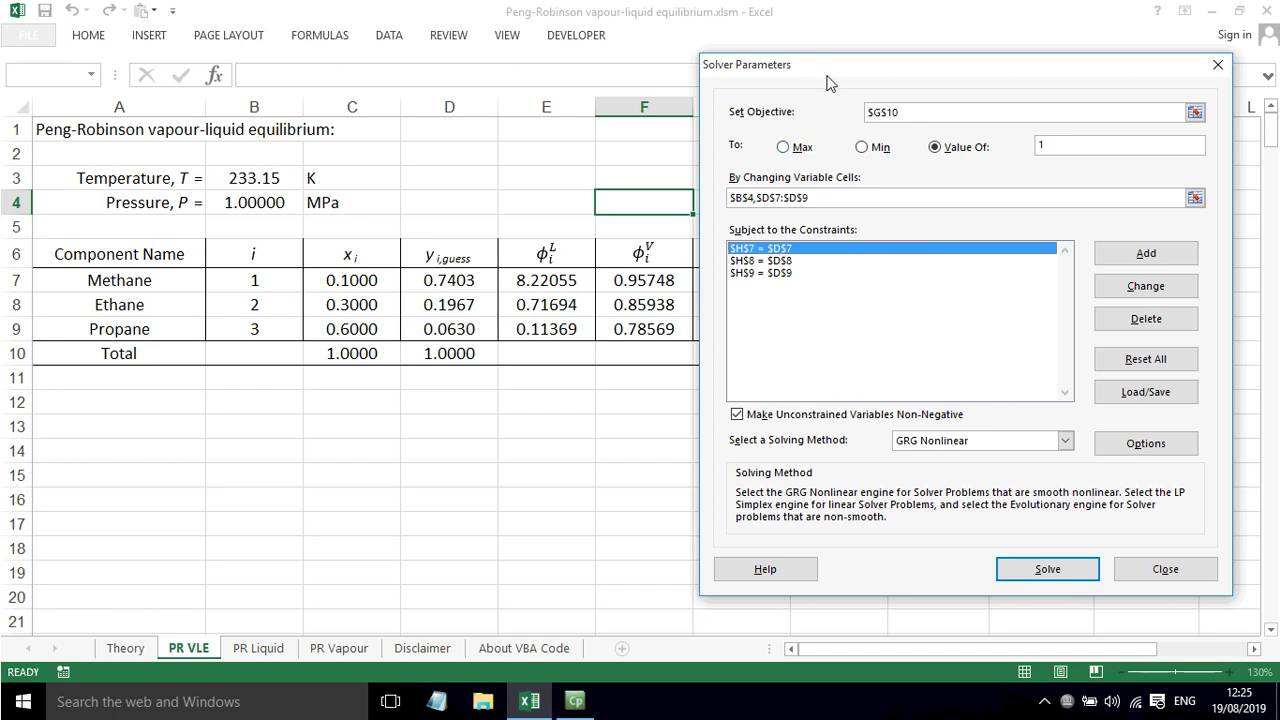
left_click_drag(828, 82, 1055, 80)
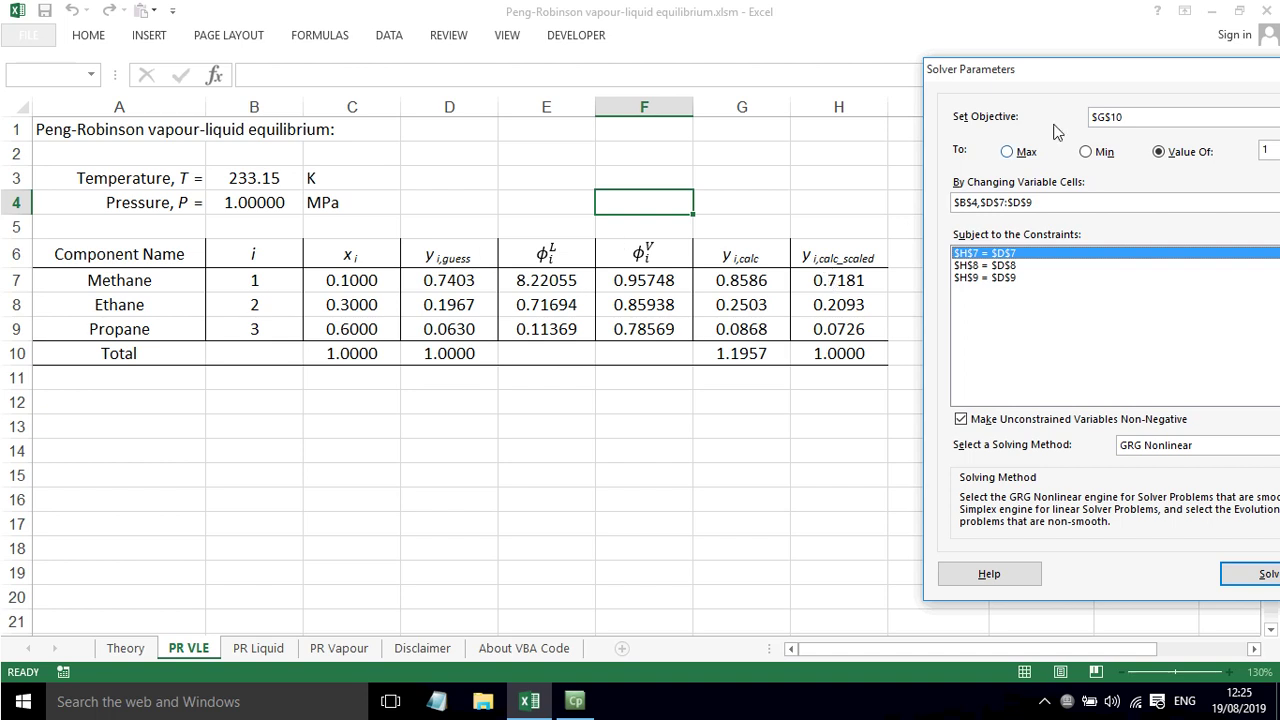
left_click_drag(1064, 79, 705, 59)
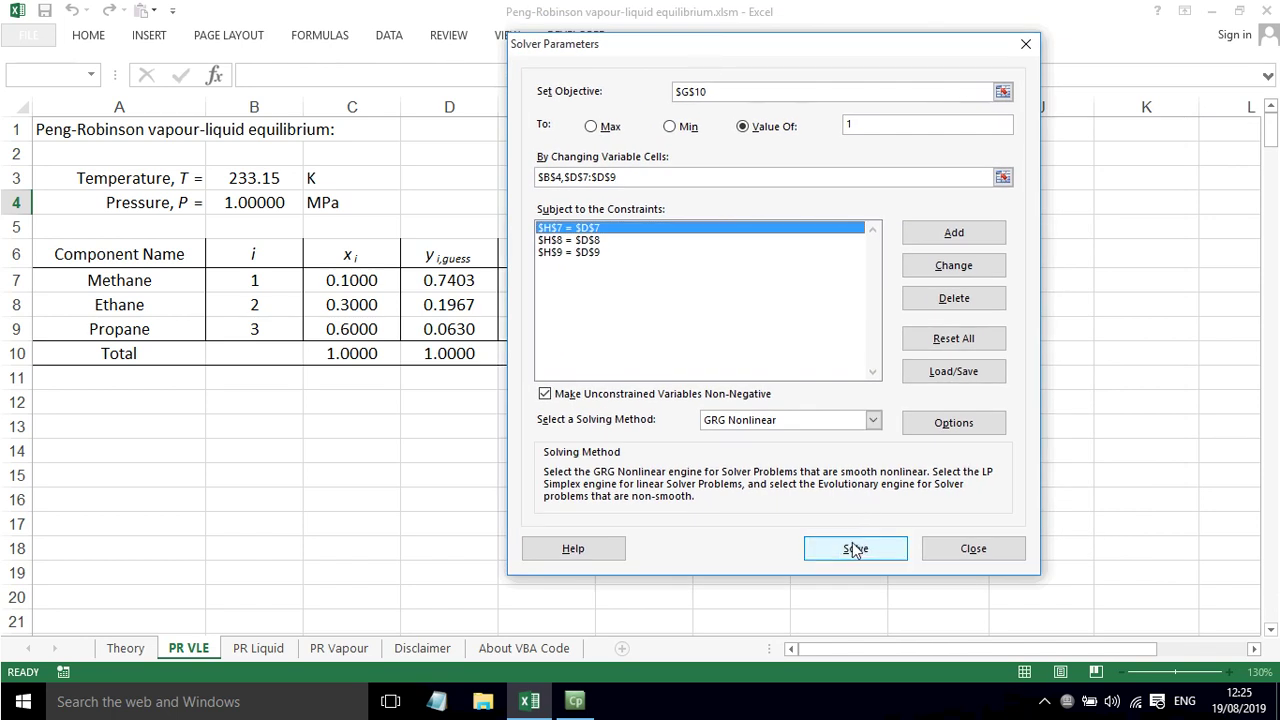
- Solve for the equilibrium pressure and vapour composition with Solver and keep the solution
left_click(855, 549)
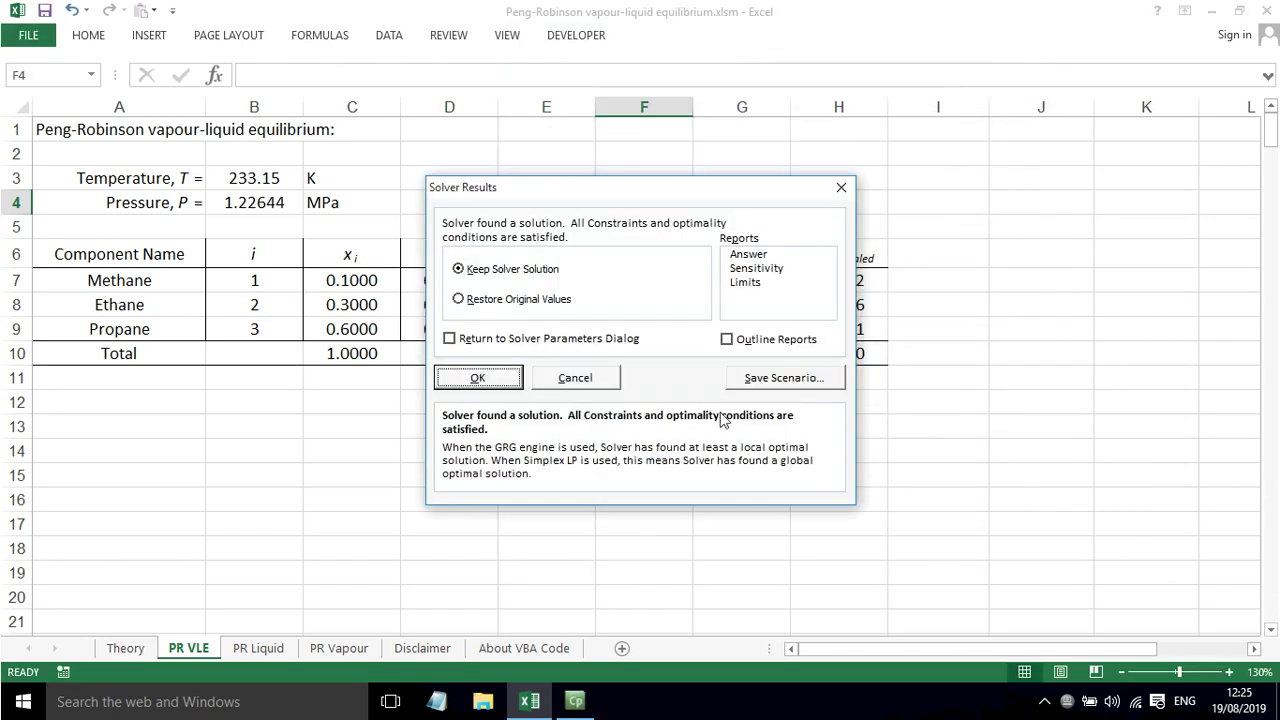
left_click(483, 377)
left_click(427, 208)
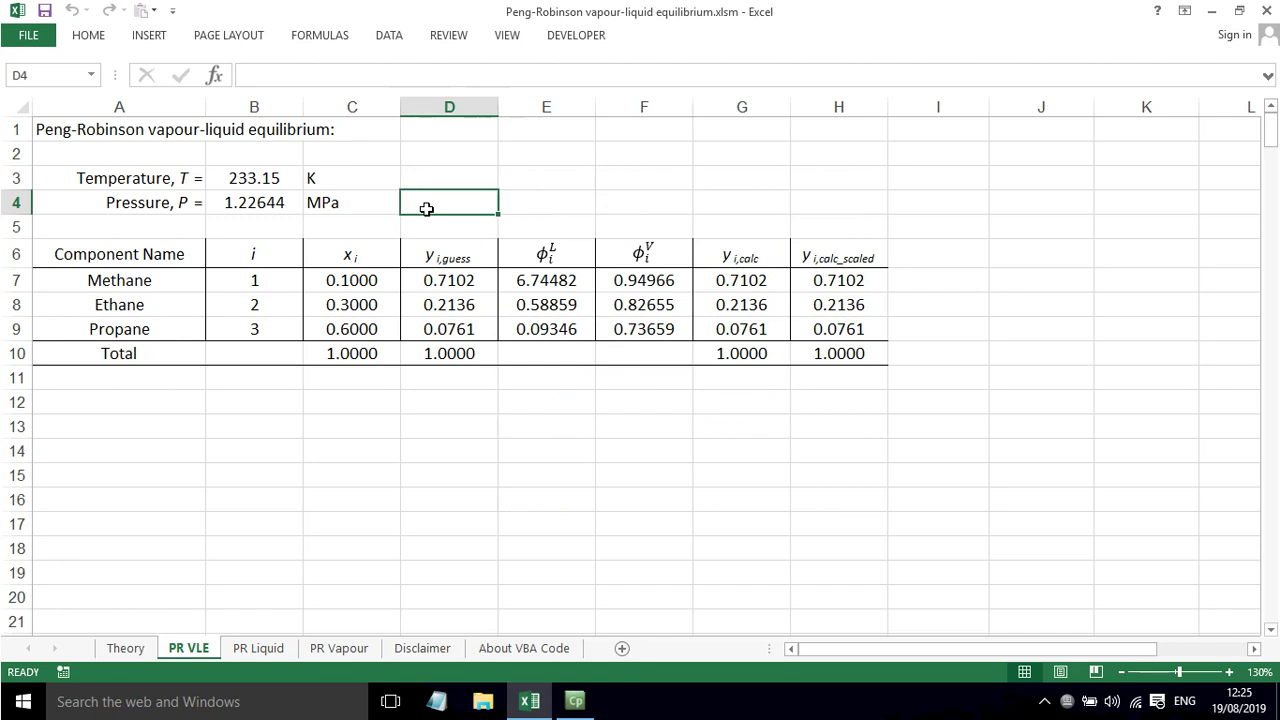
- Examine the solved pressure, compare the guessed vapour fractions with the scaled ones, and check the calculated total in G10
left_click(252, 202)
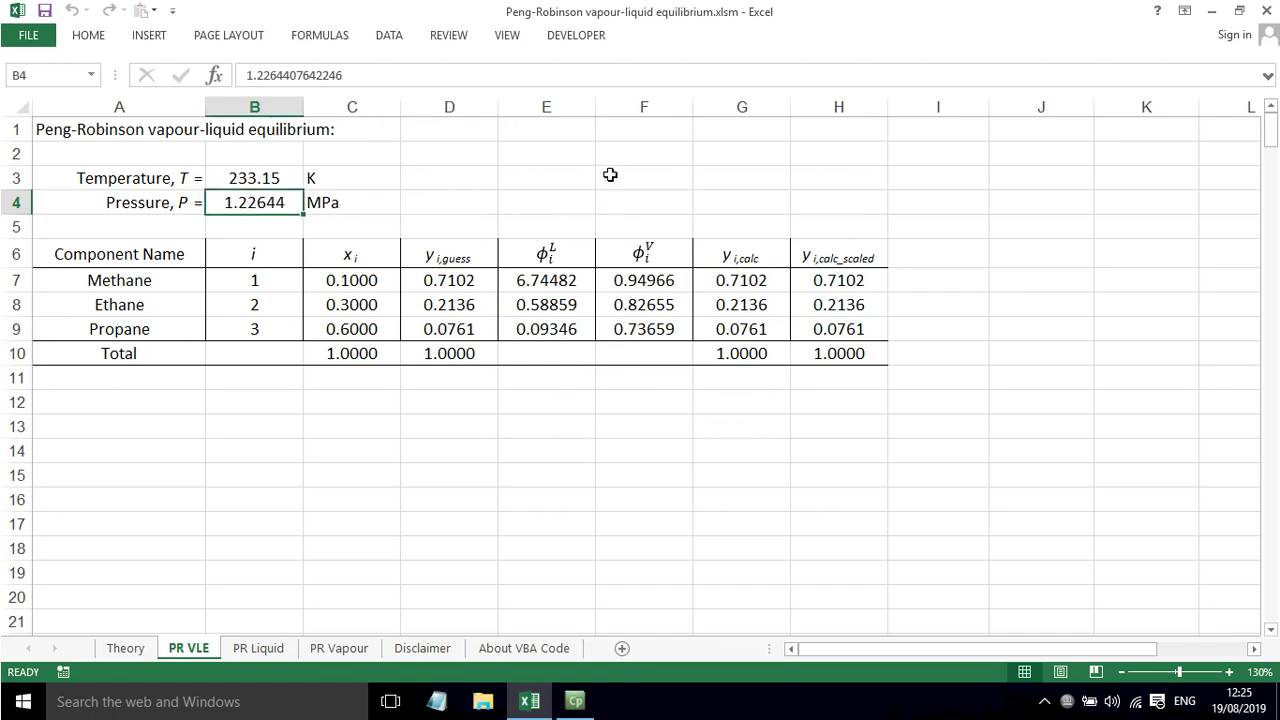
left_click(610, 176)
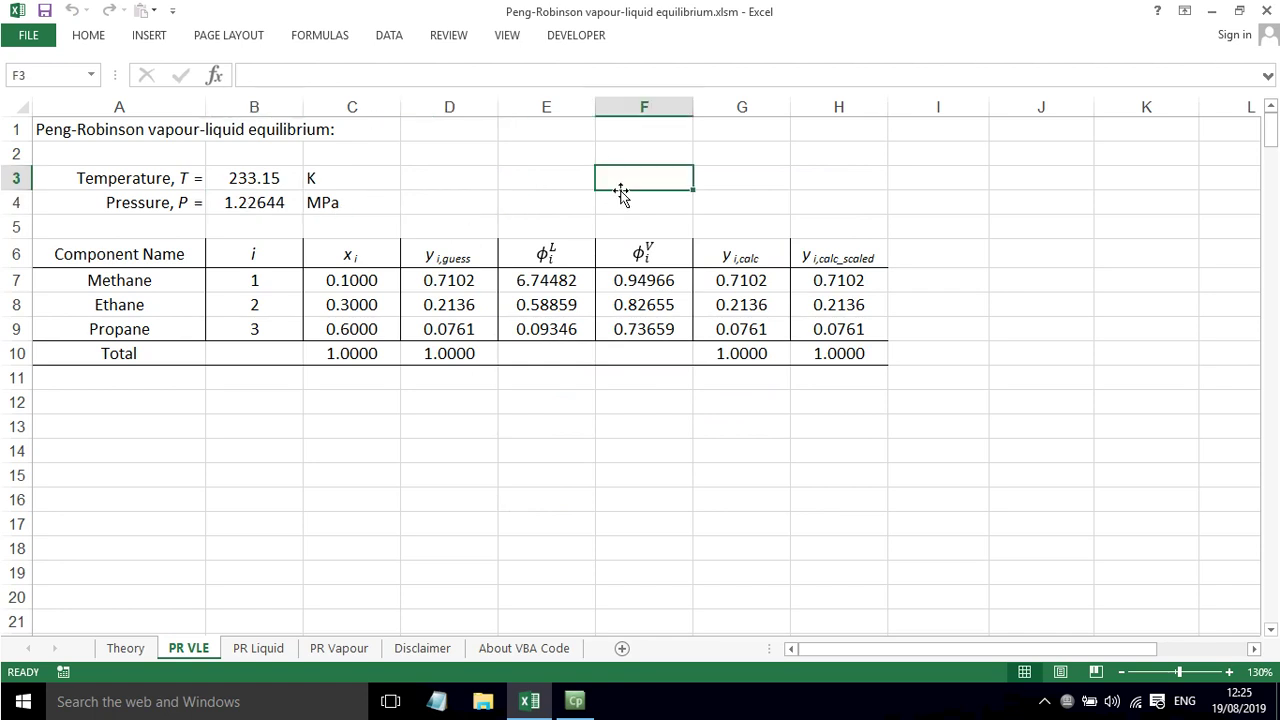
left_click(460, 298)
left_click(449, 329)
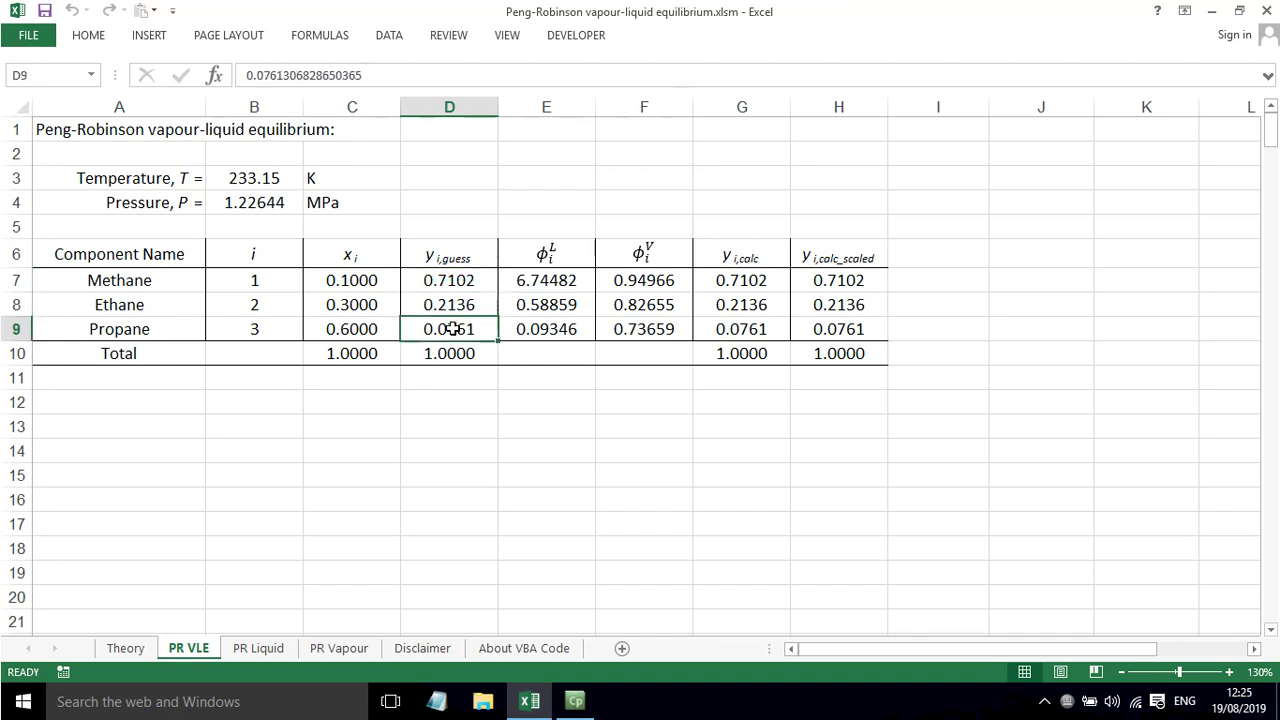
left_click(452, 288)
left_click(830, 285)
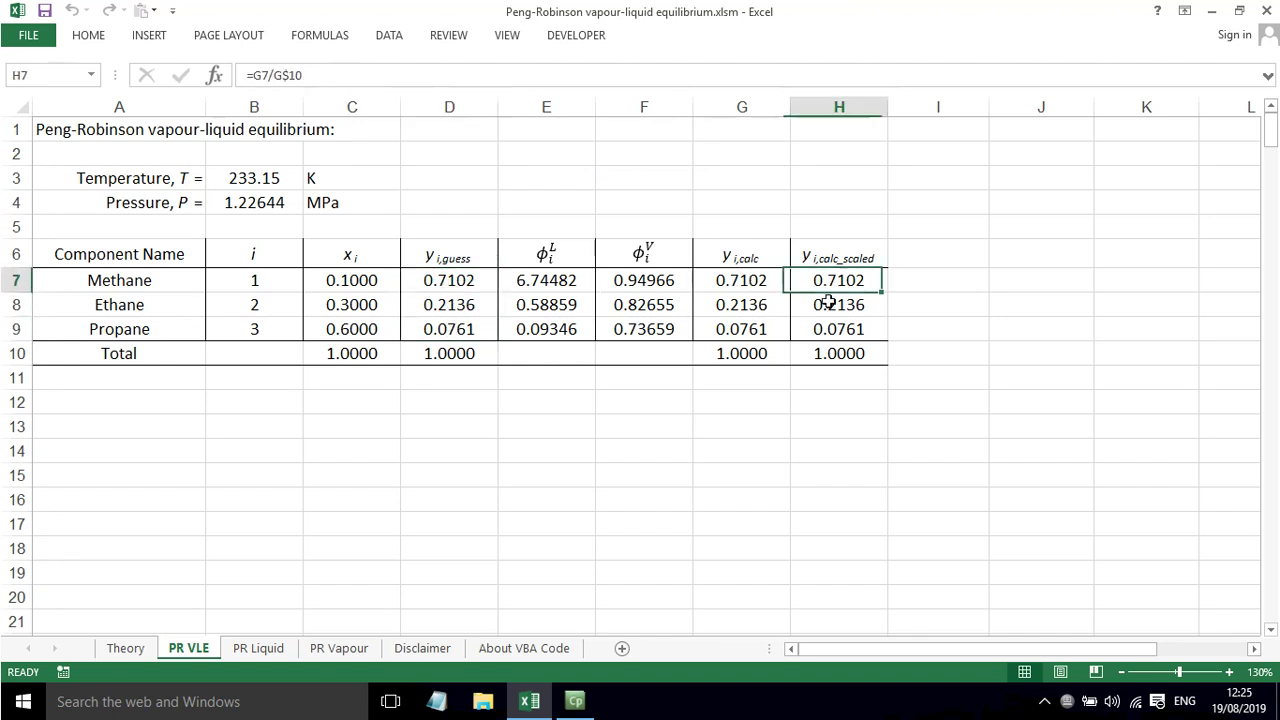
left_click(830, 305)
left_click(836, 329)
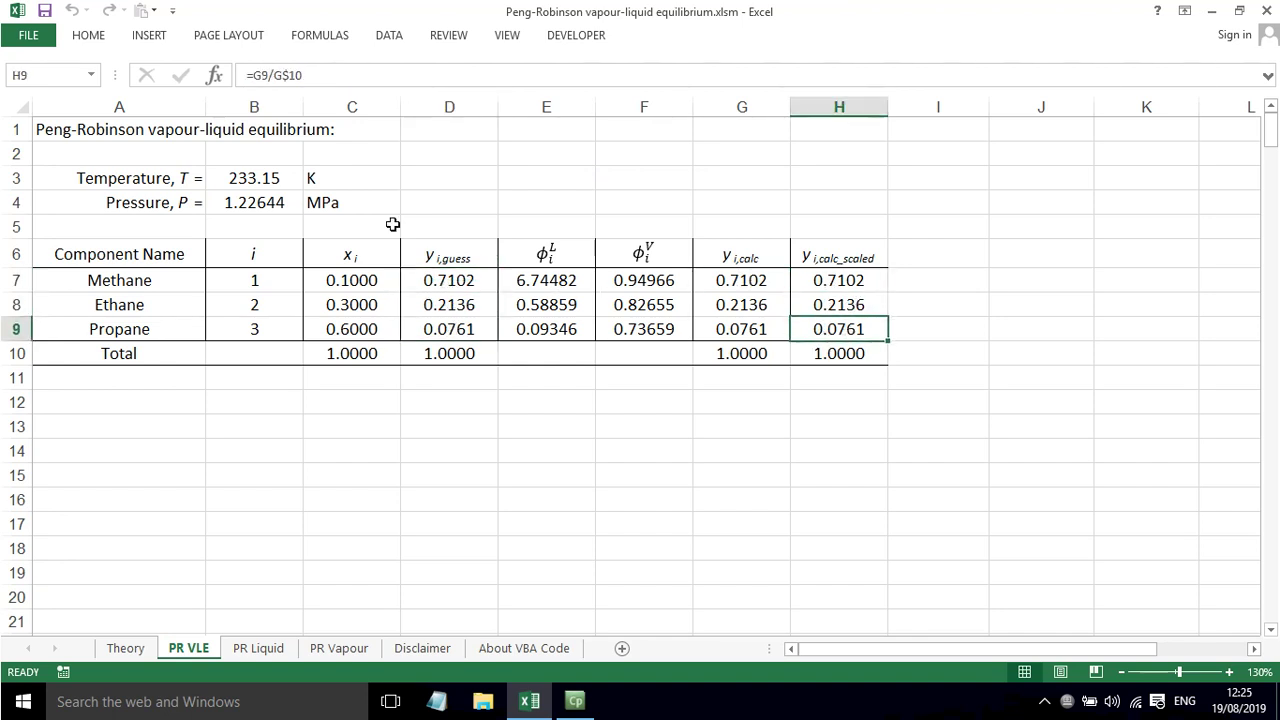
left_click(728, 348)
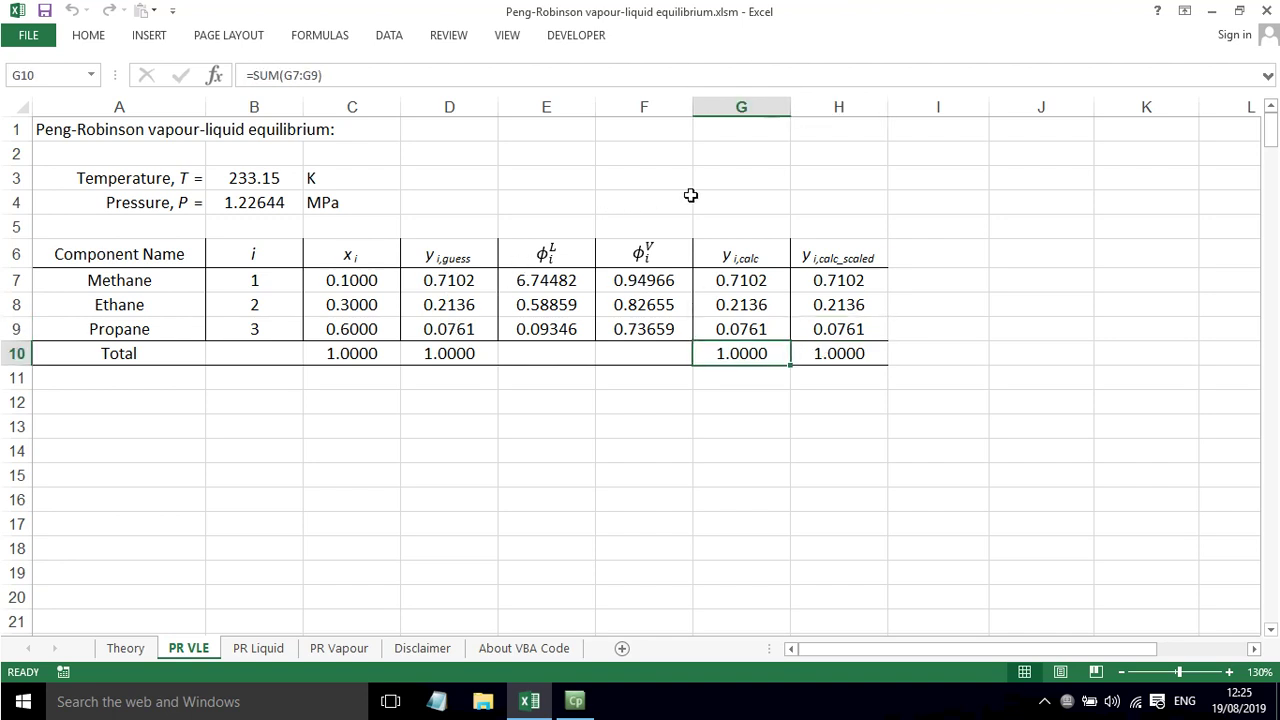
left_click(632, 378)
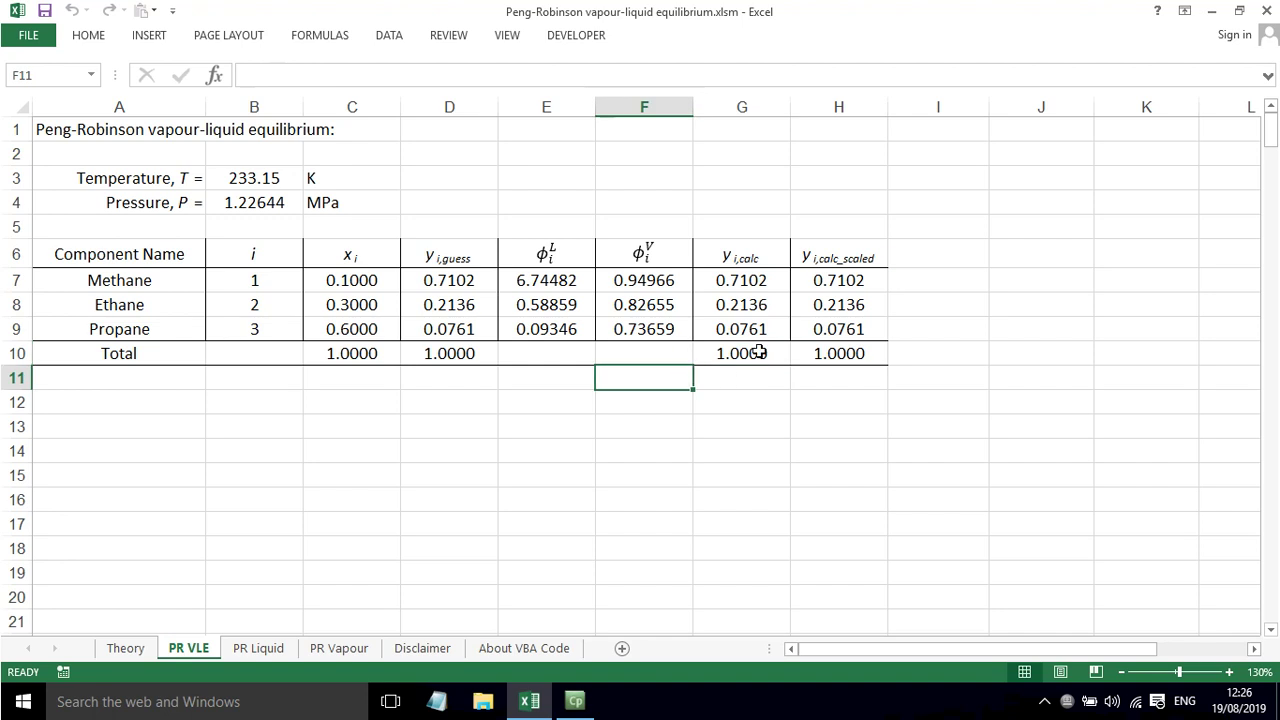